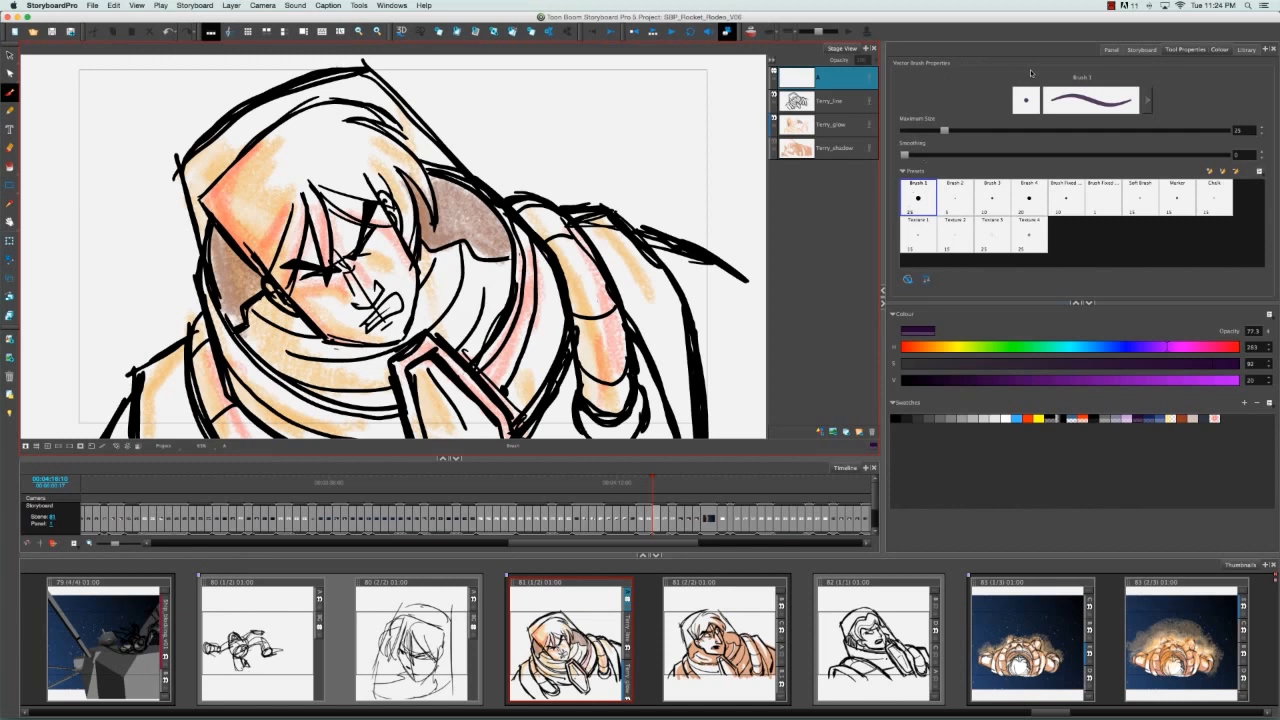
Compare the brush properties of the Terry_glow bitmap layer with the Brush and Pencil properties of the empty vector layer.
click(851, 132)
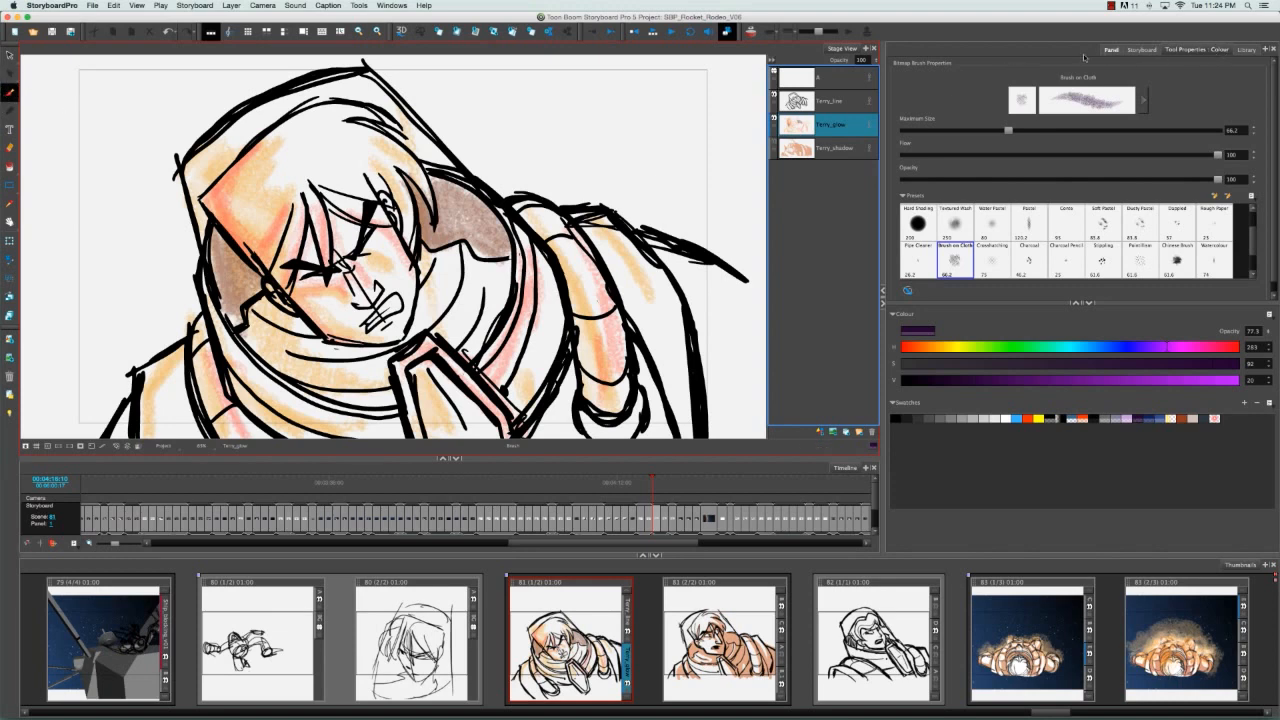
click(843, 80)
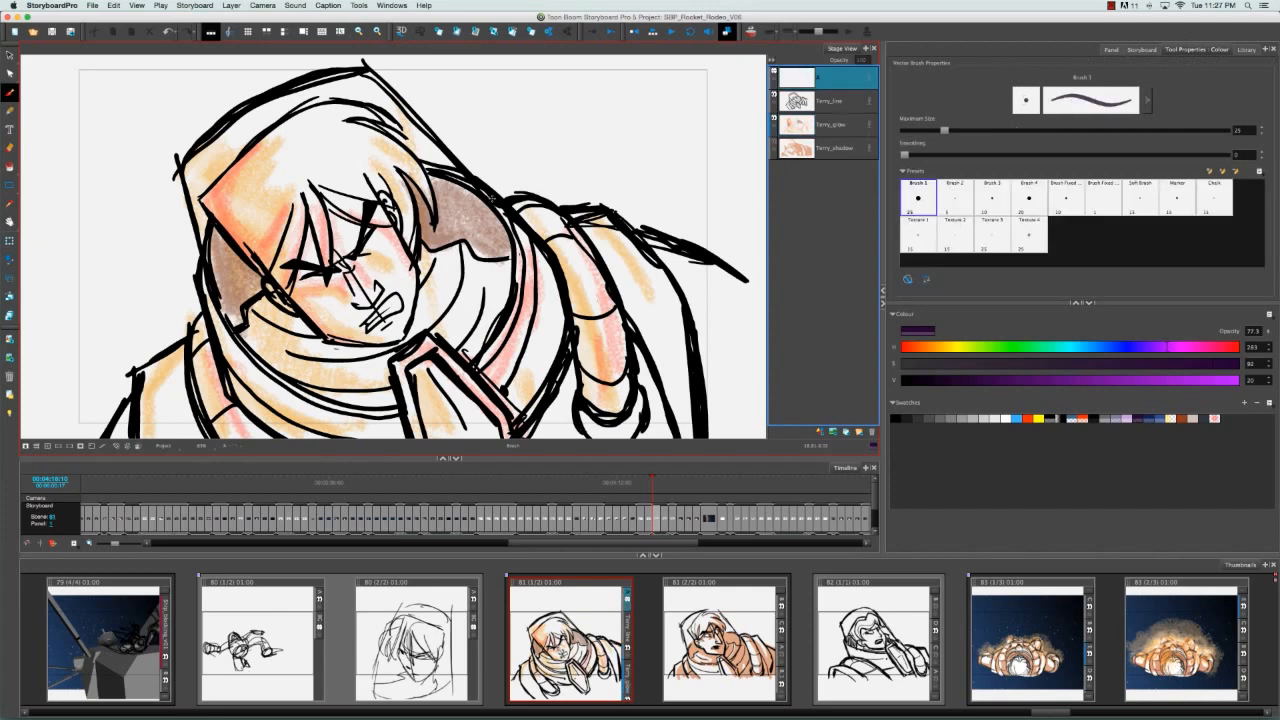
click(10, 111)
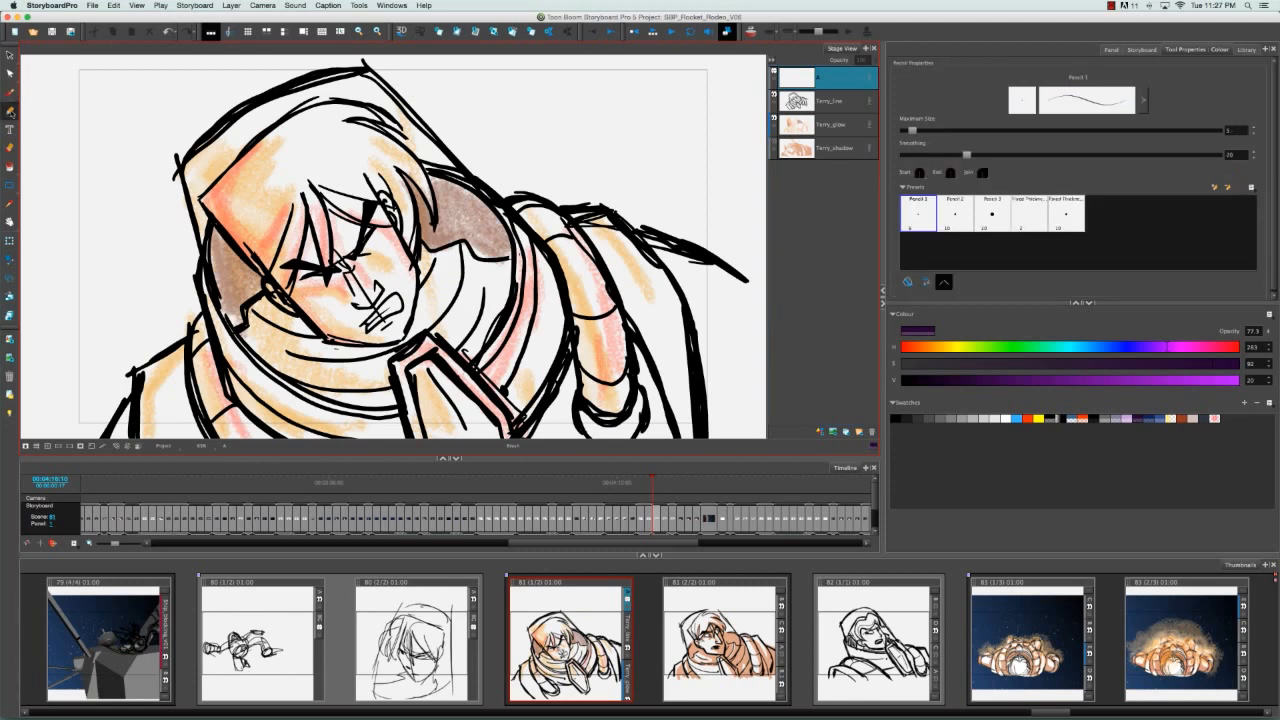
click(10, 93)
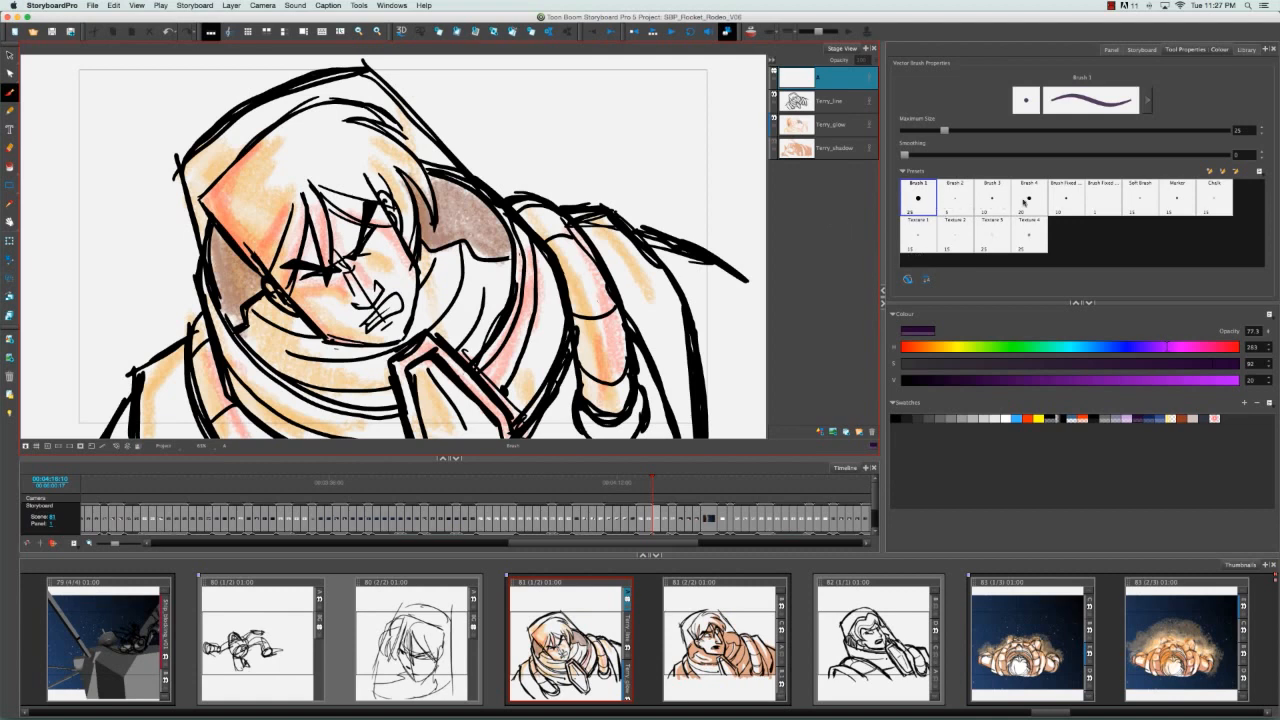
Look through the vector brush presets, including the standard, Fixed Width, Chalk and Texture brushes.
click(990, 203)
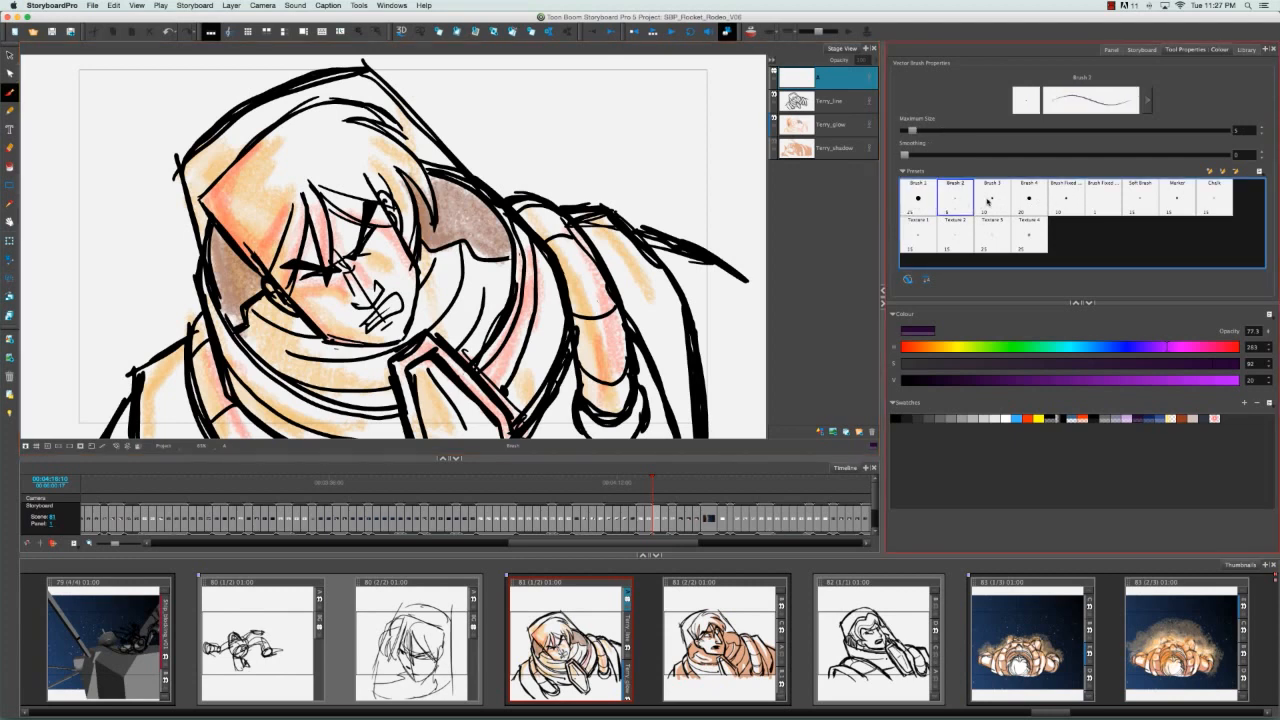
click(1030, 203)
click(1066, 204)
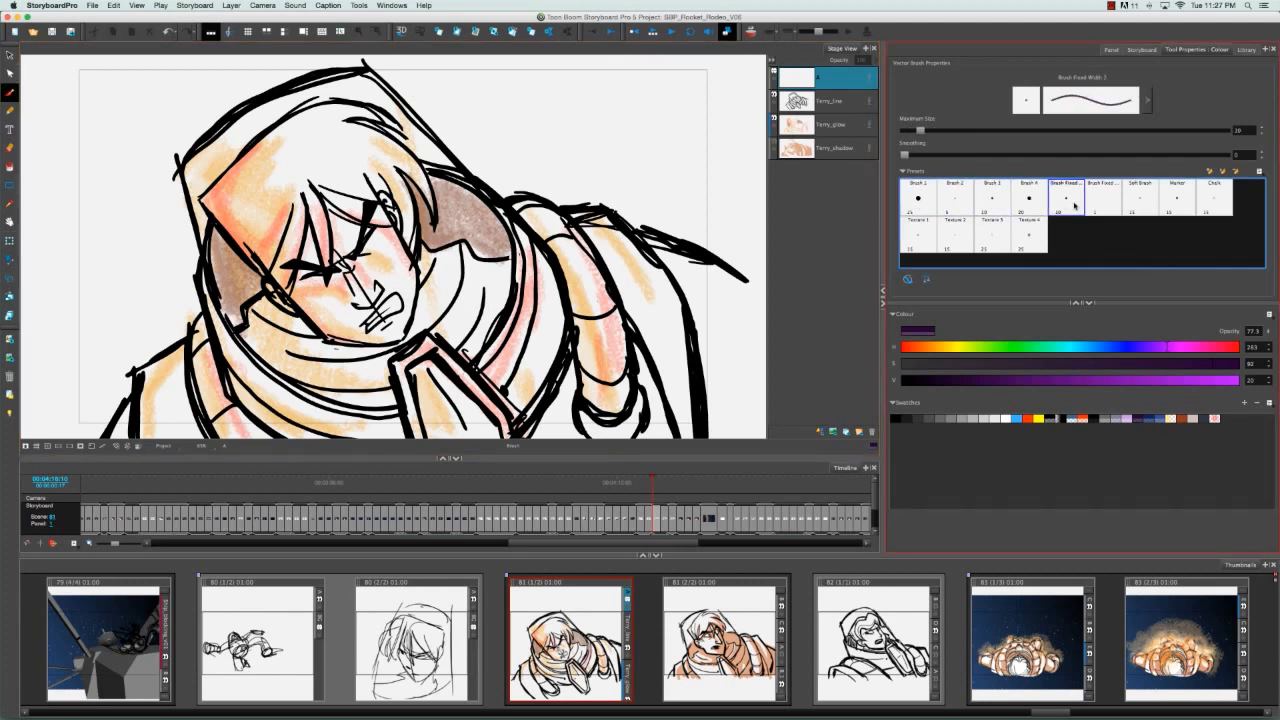
click(1222, 199)
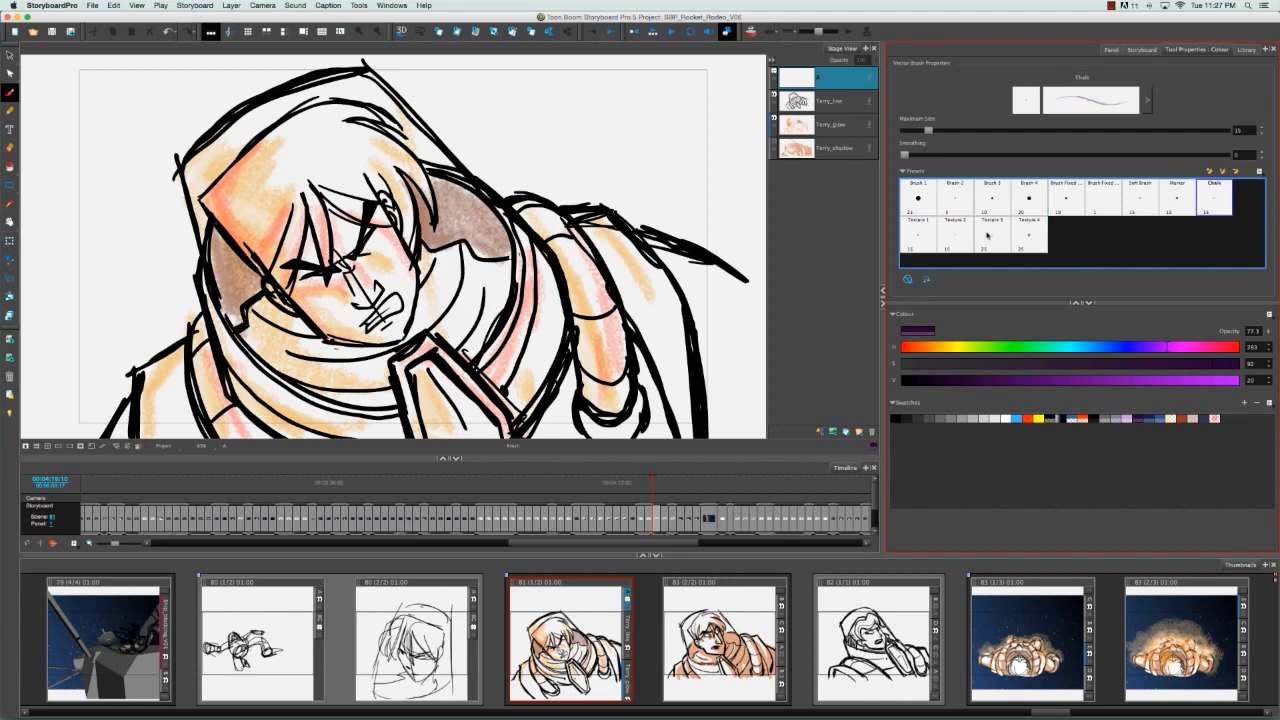
click(919, 241)
click(955, 236)
click(992, 236)
click(1030, 236)
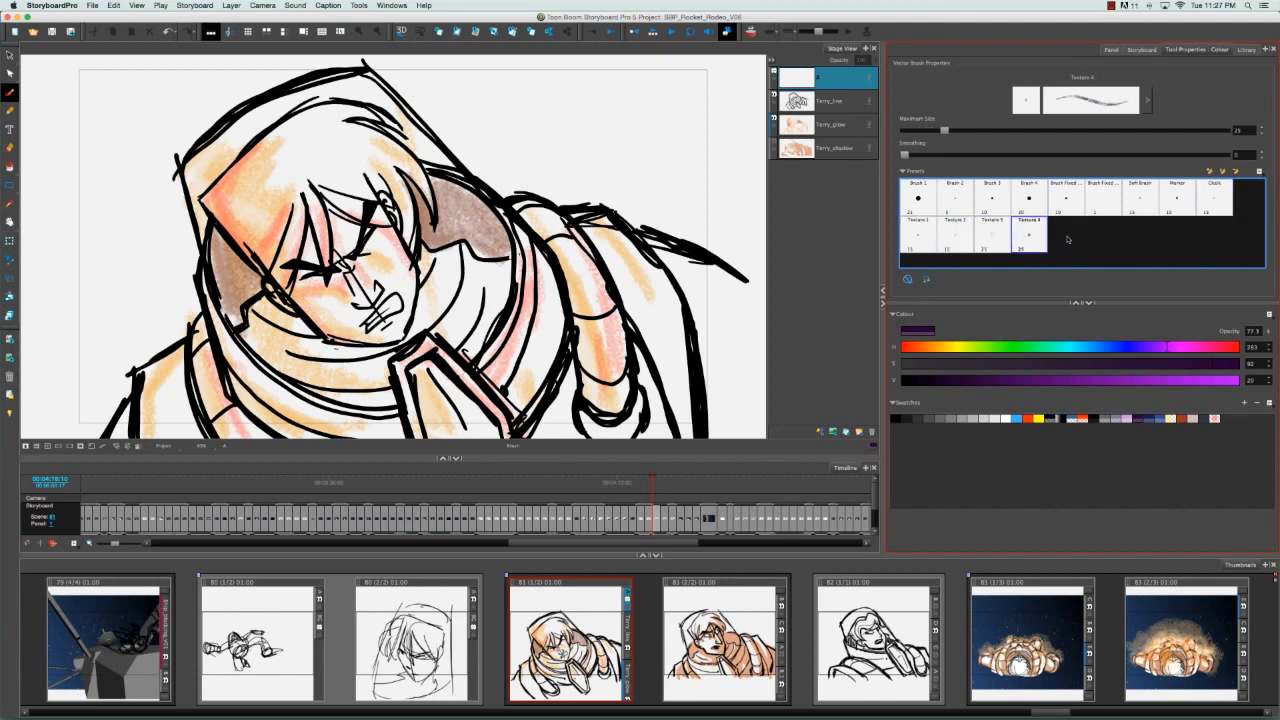
Scribble a purple patch above the character's shoulder using Brush 1 at a maximum size of about 41, and select it.
click(911, 201)
drag(944, 130, 971, 131)
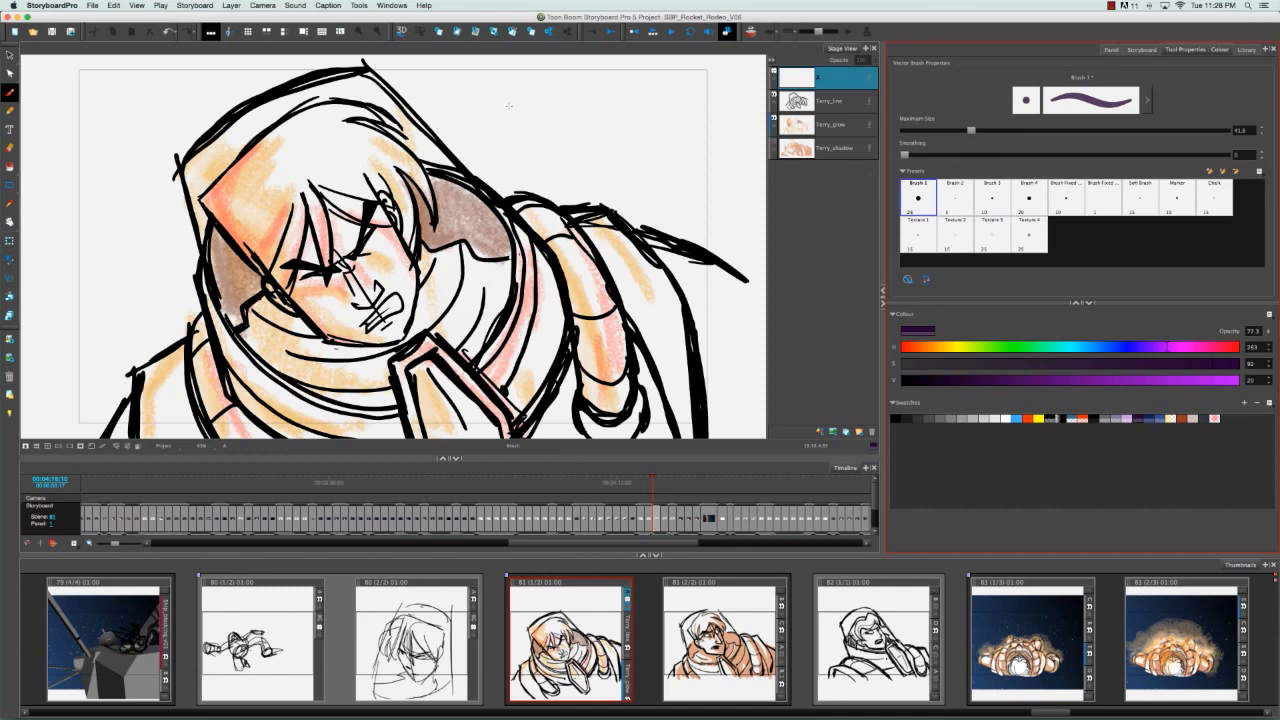
mouse_move(509, 105)
mouse_down()
mouse_move(505, 115)
mouse_move(550, 105)
mouse_move(565, 116)
mouse_up()
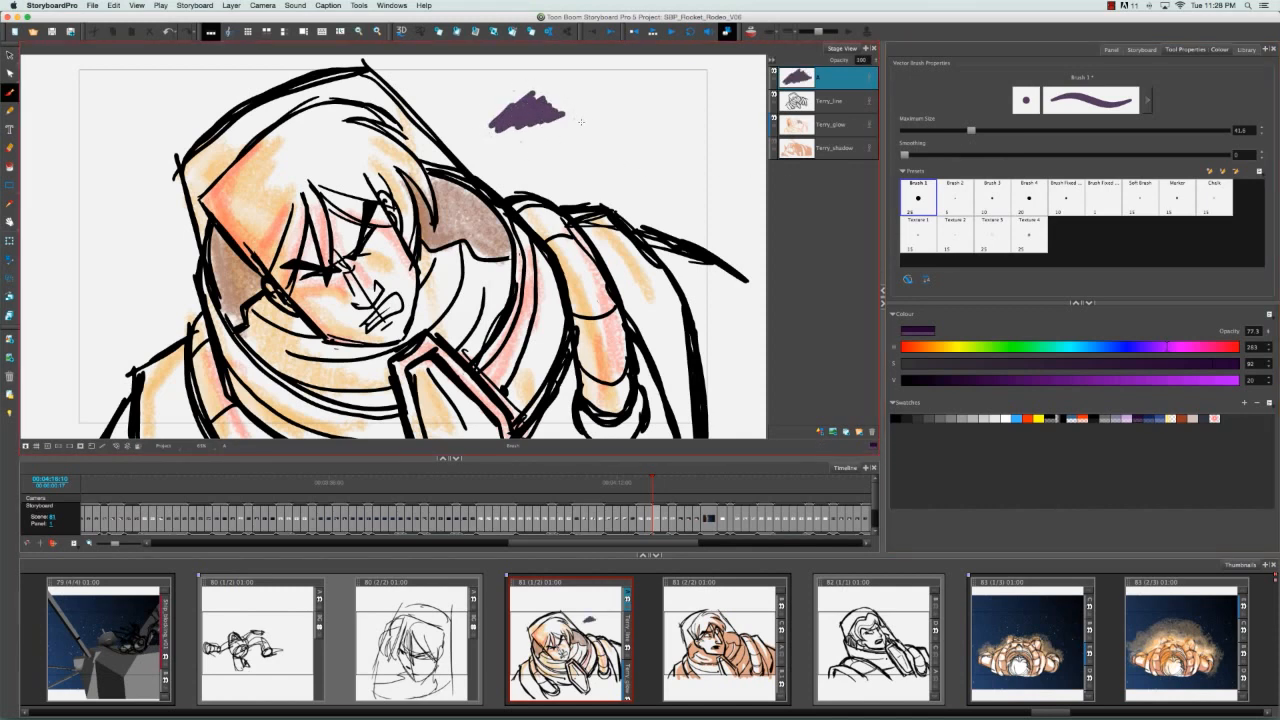
click(10, 55)
click(555, 112)
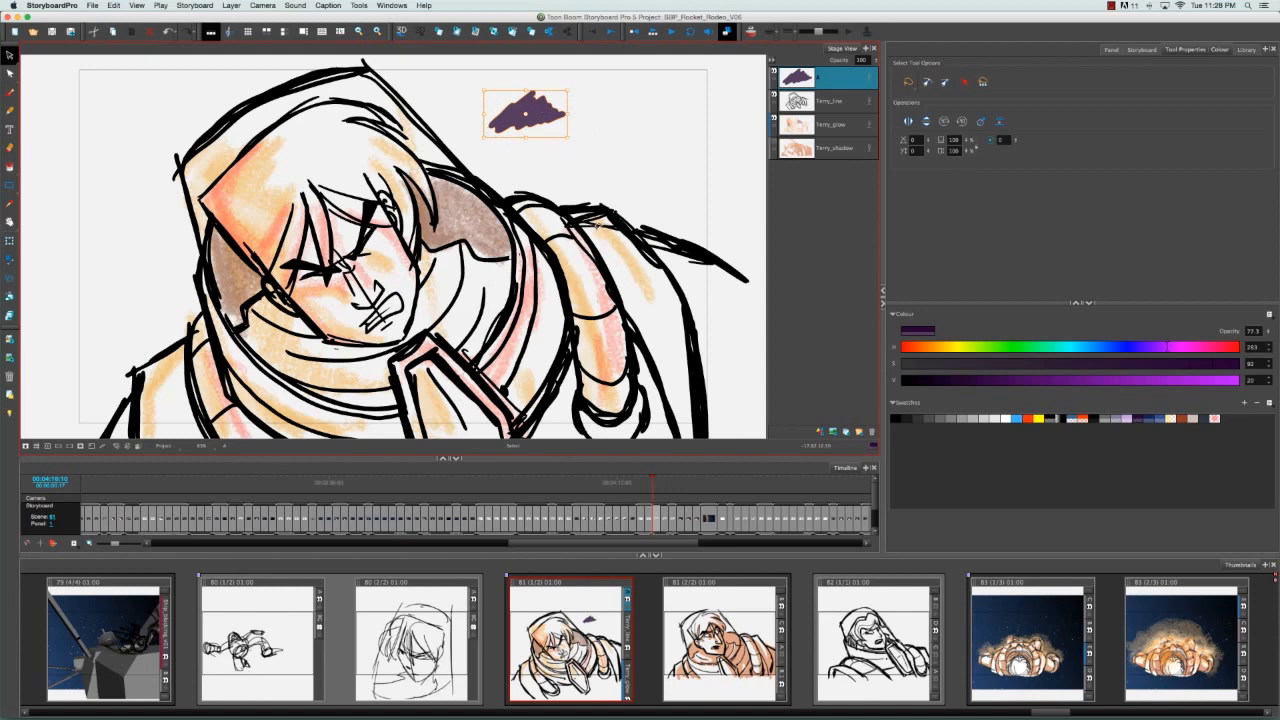
Show the Terry_shadow layer, hide Terry_glow, and inspect the selectable vector shadow artwork on the character's back.
click(774, 146)
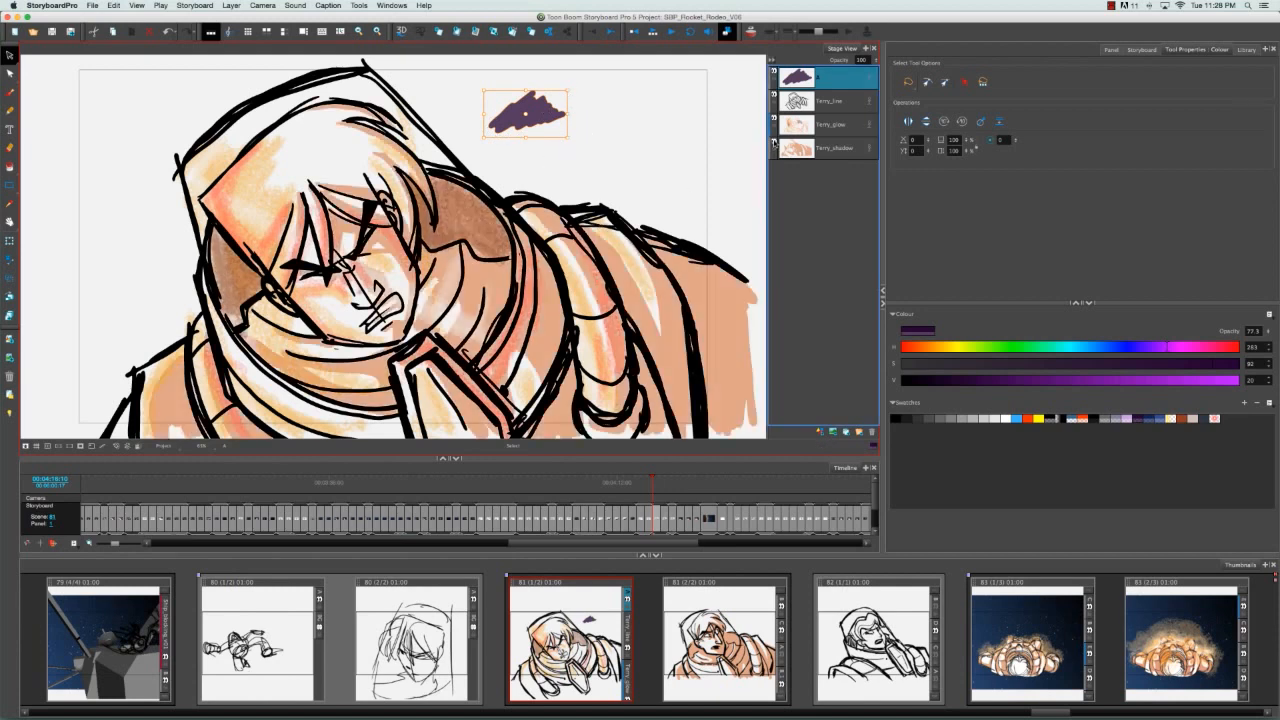
click(773, 124)
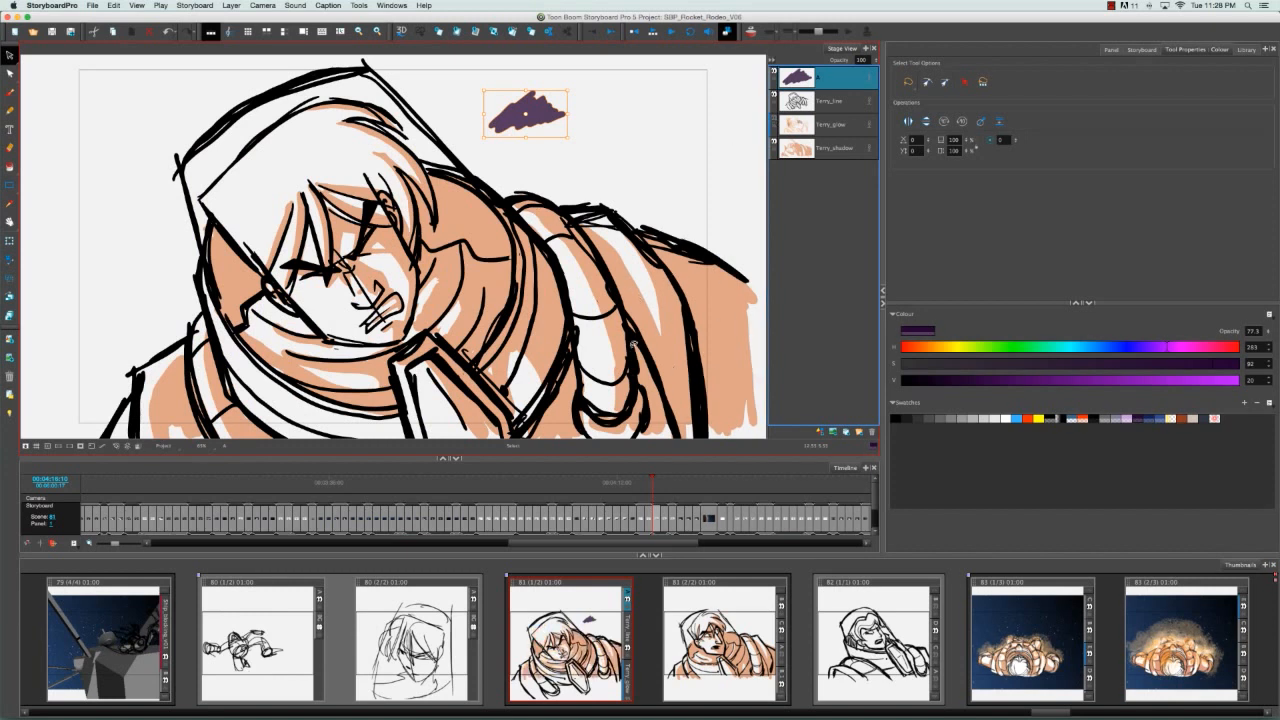
click(614, 286)
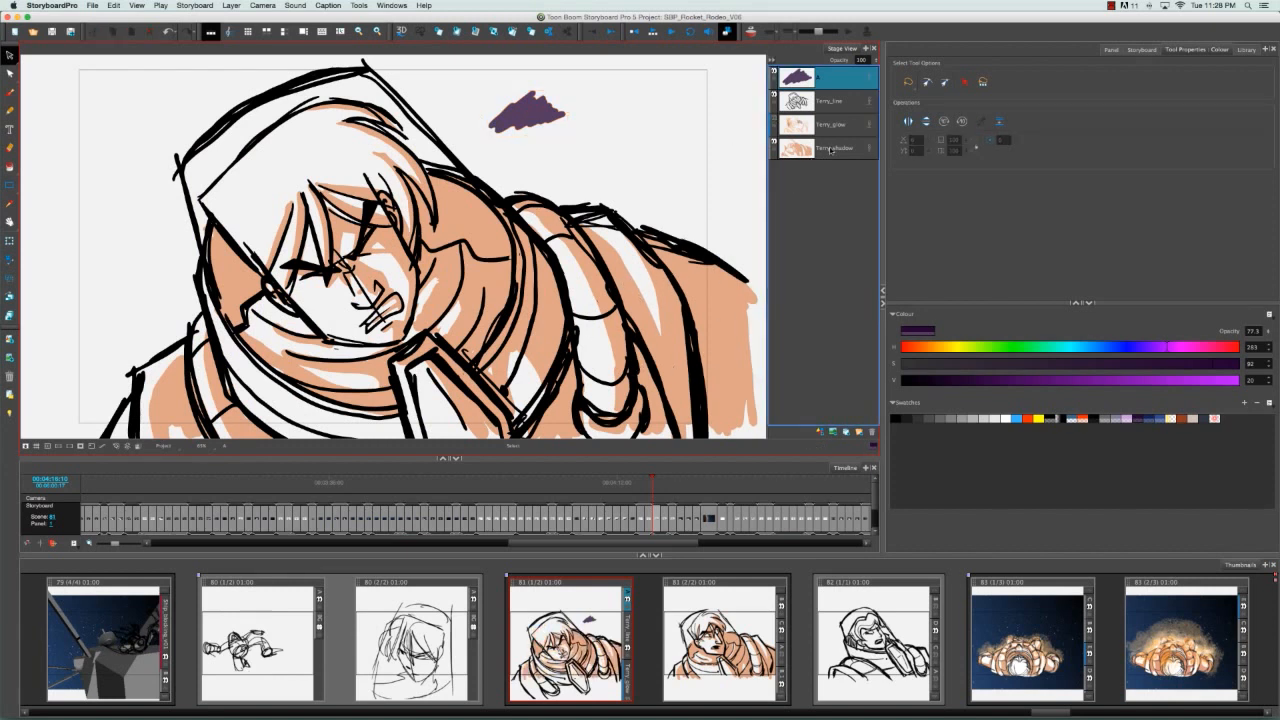
click(651, 254)
click(632, 296)
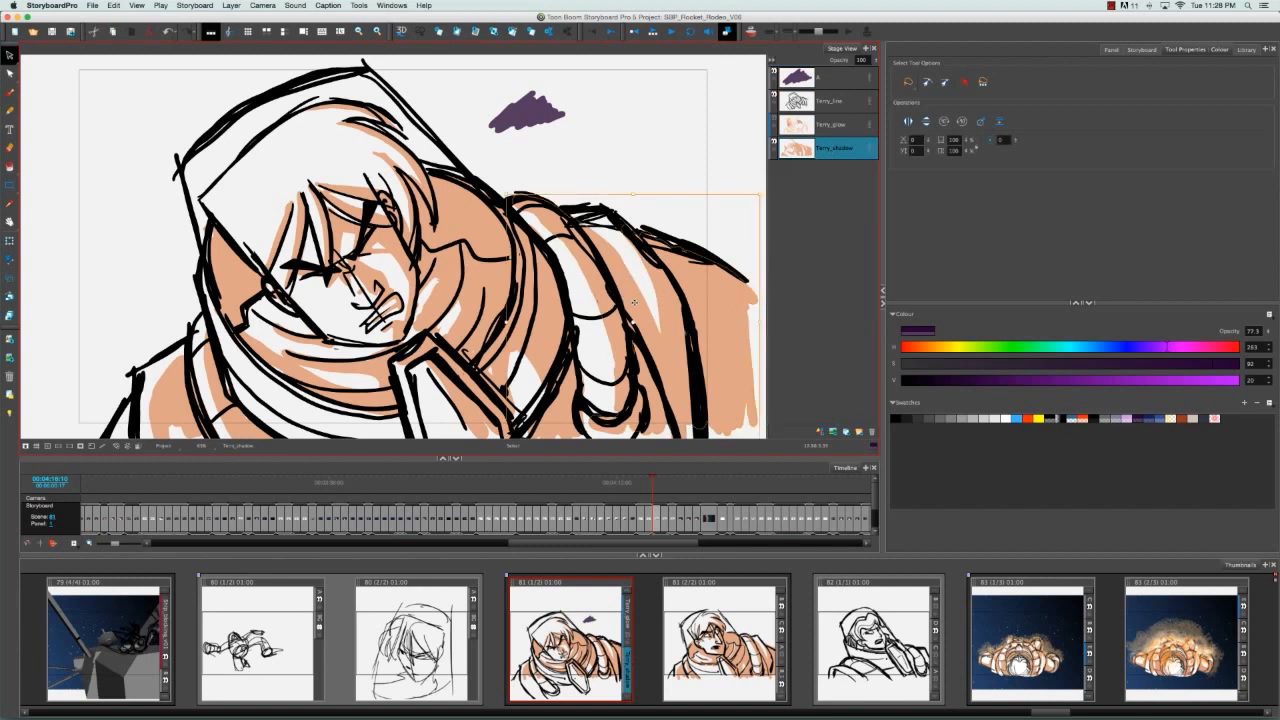
click(580, 139)
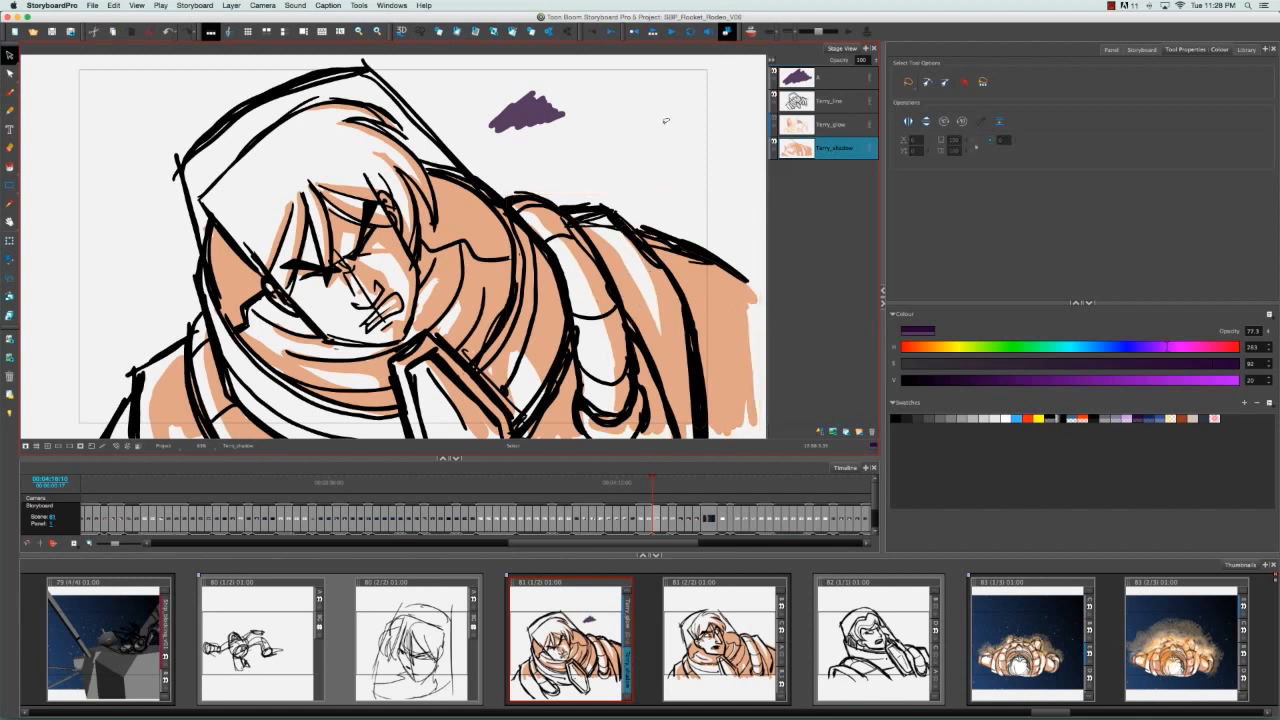
Draw three crossing solid strokes with Brush 1 beside the purple scribble on the top vector layer.
click(852, 78)
click(9, 91)
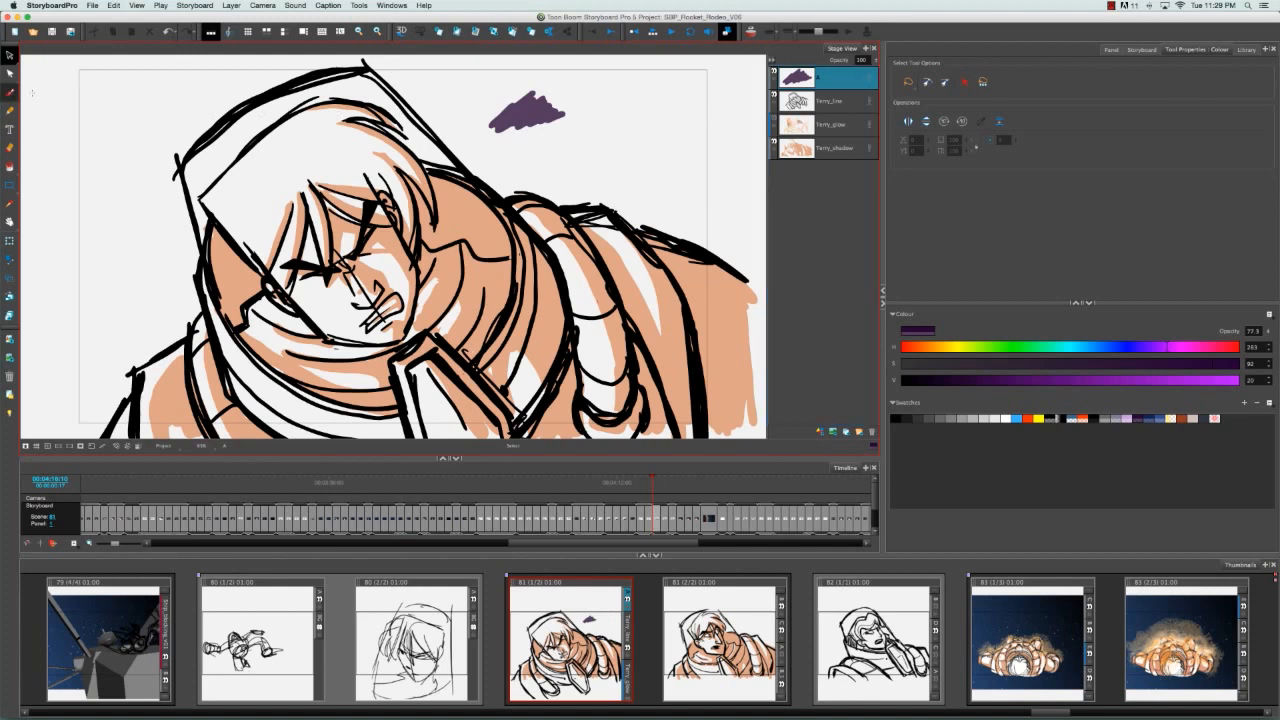
drag(552, 141, 652, 117)
drag(587, 152, 648, 92)
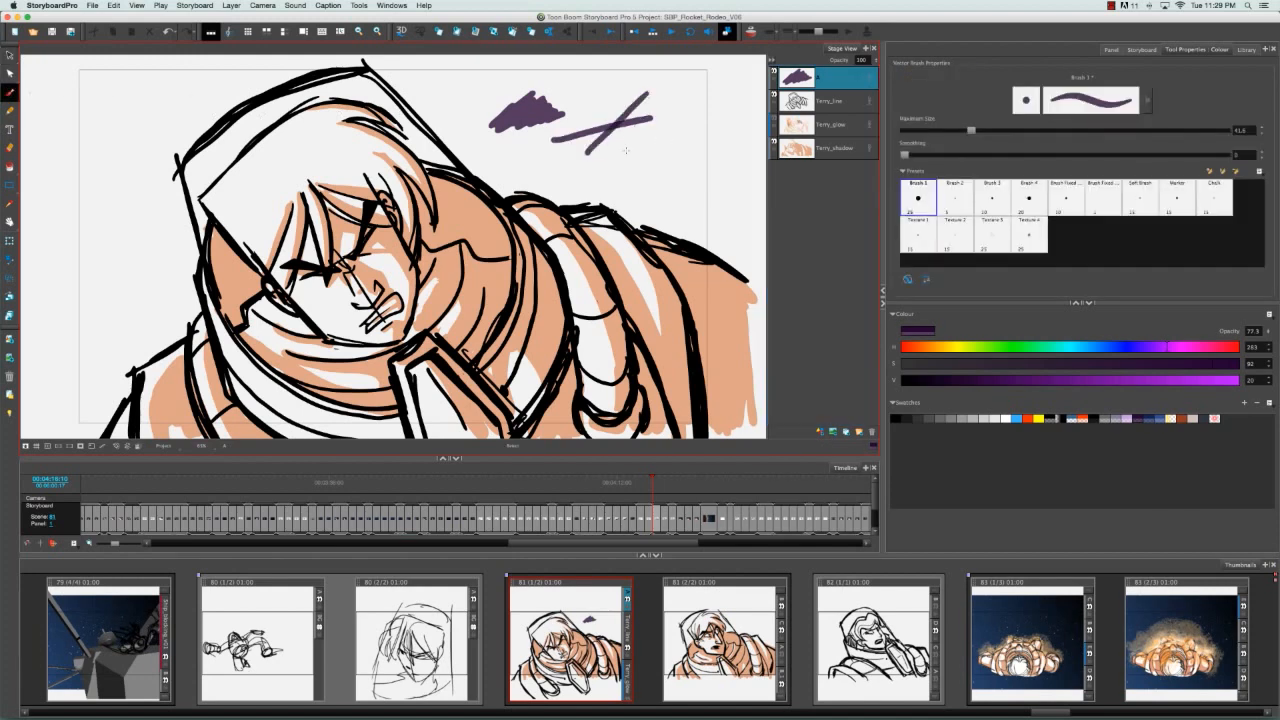
drag(638, 147, 617, 86)
Separate the three crossing strokes by moving one down toward the shoulder and shifting the other two closer to the scribble.
click(9, 55)
click(590, 120)
drag(591, 136, 676, 172)
click(606, 137)
drag(606, 134, 587, 145)
click(598, 154)
click(630, 125)
drag(630, 127, 602, 130)
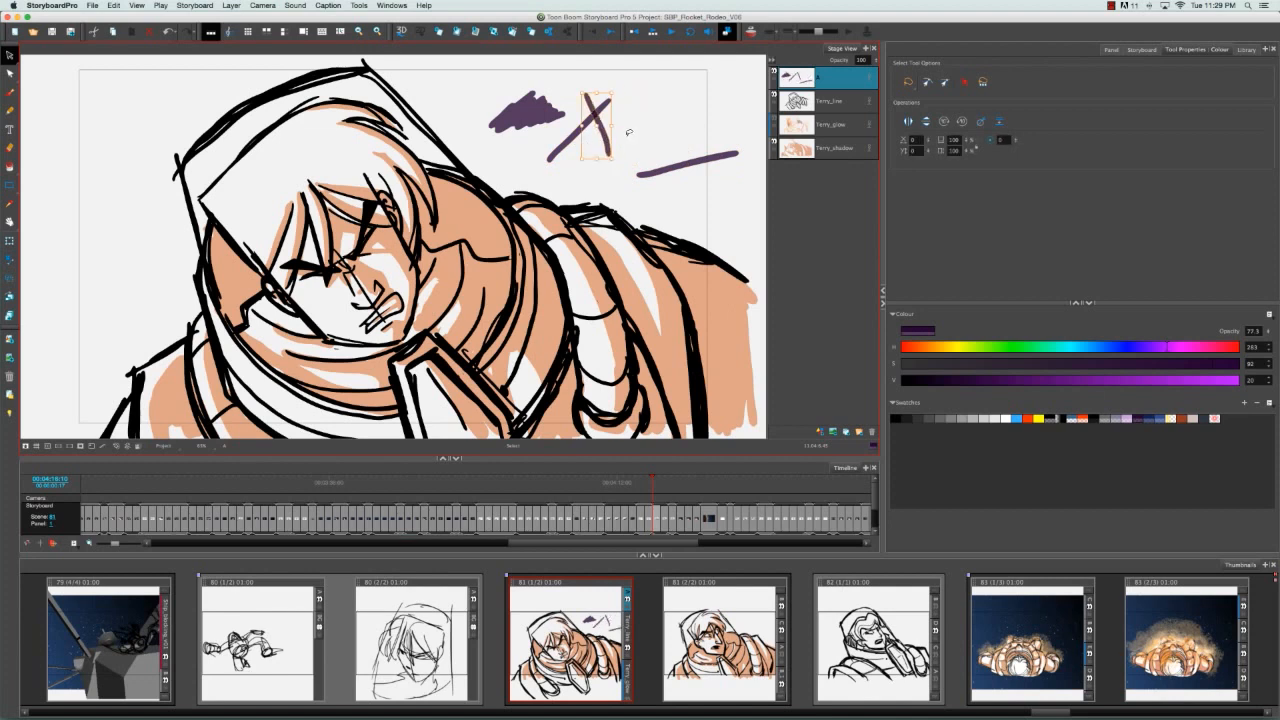
click(630, 130)
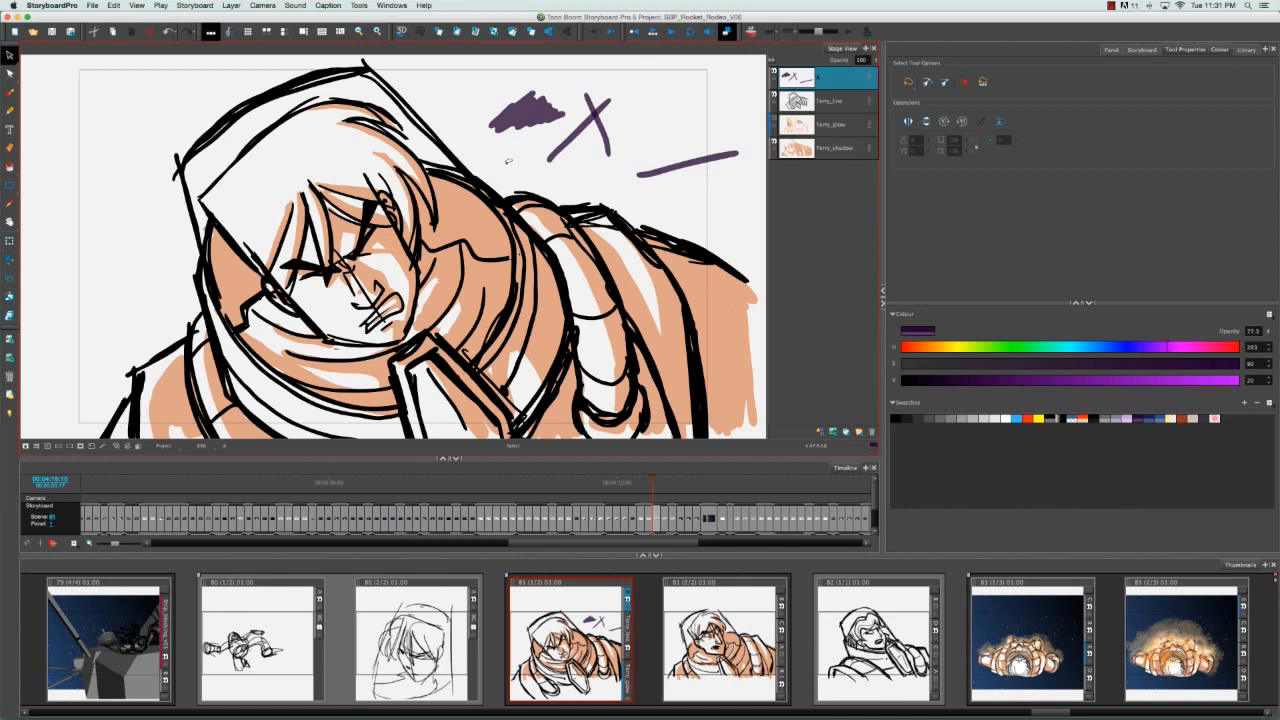
Inspect the edge quality of the vector linework around the character's hair at high magnification, and return to the full-frame view.
key(2)
key(2)
key(2)
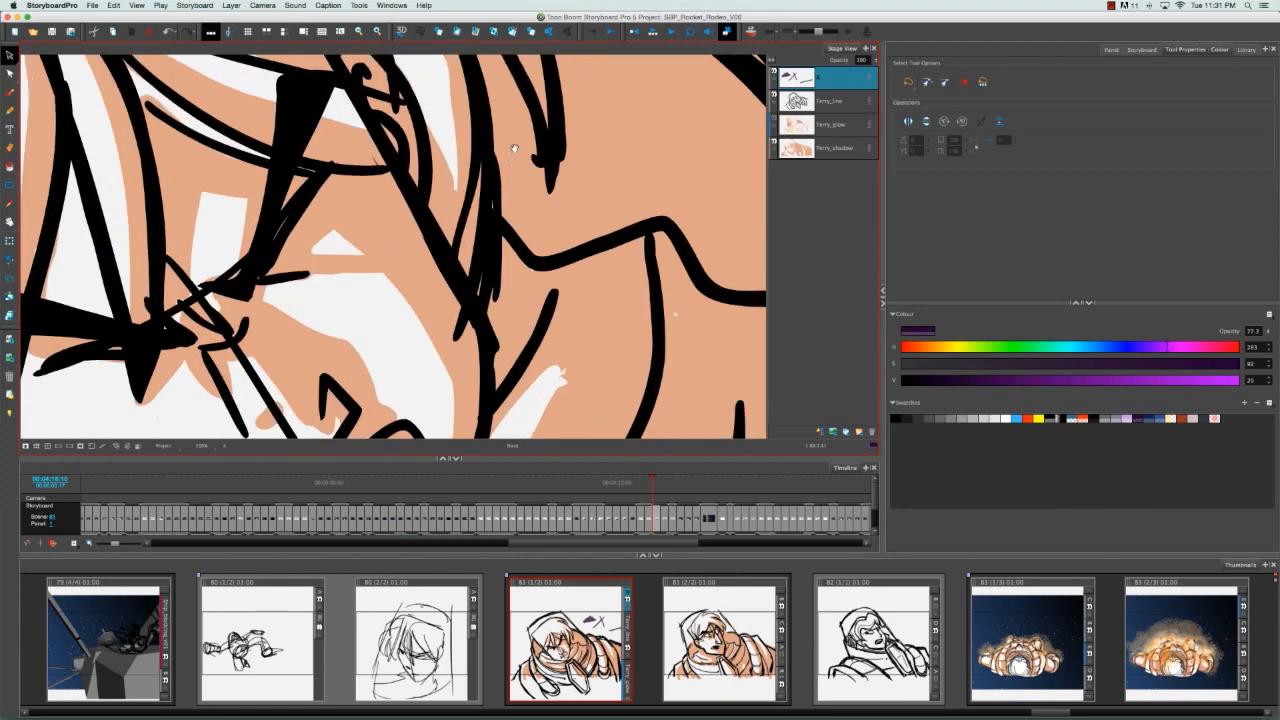
key(2)
key(2)
key(2)
key(2)
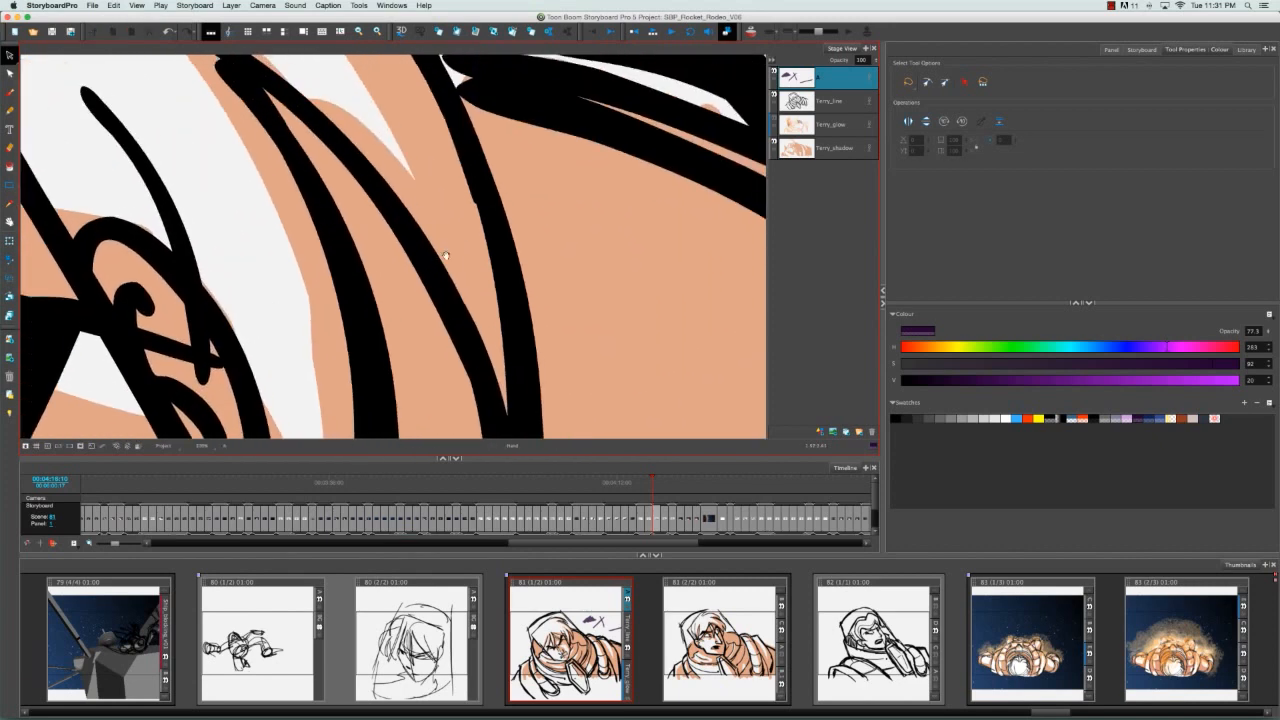
key(2)
key(2)
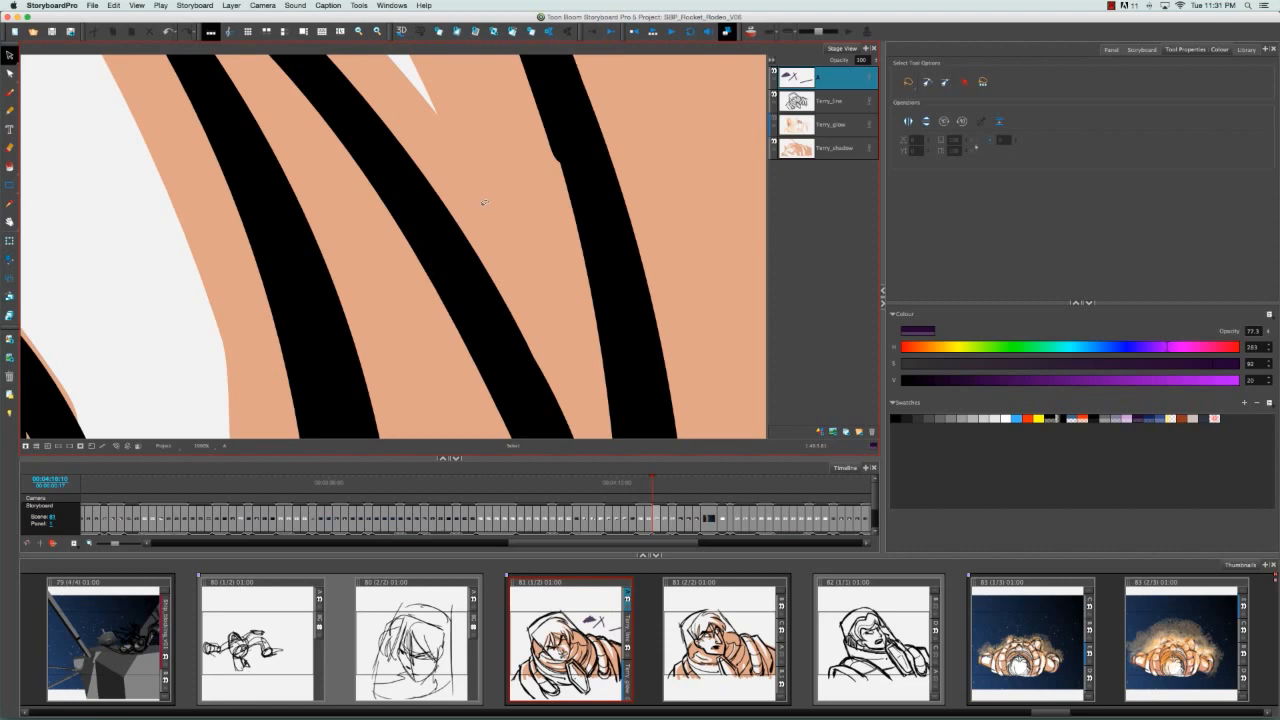
key(1)
key(1)
key(1)
key(1)
key(1)
key(1)
key(1)
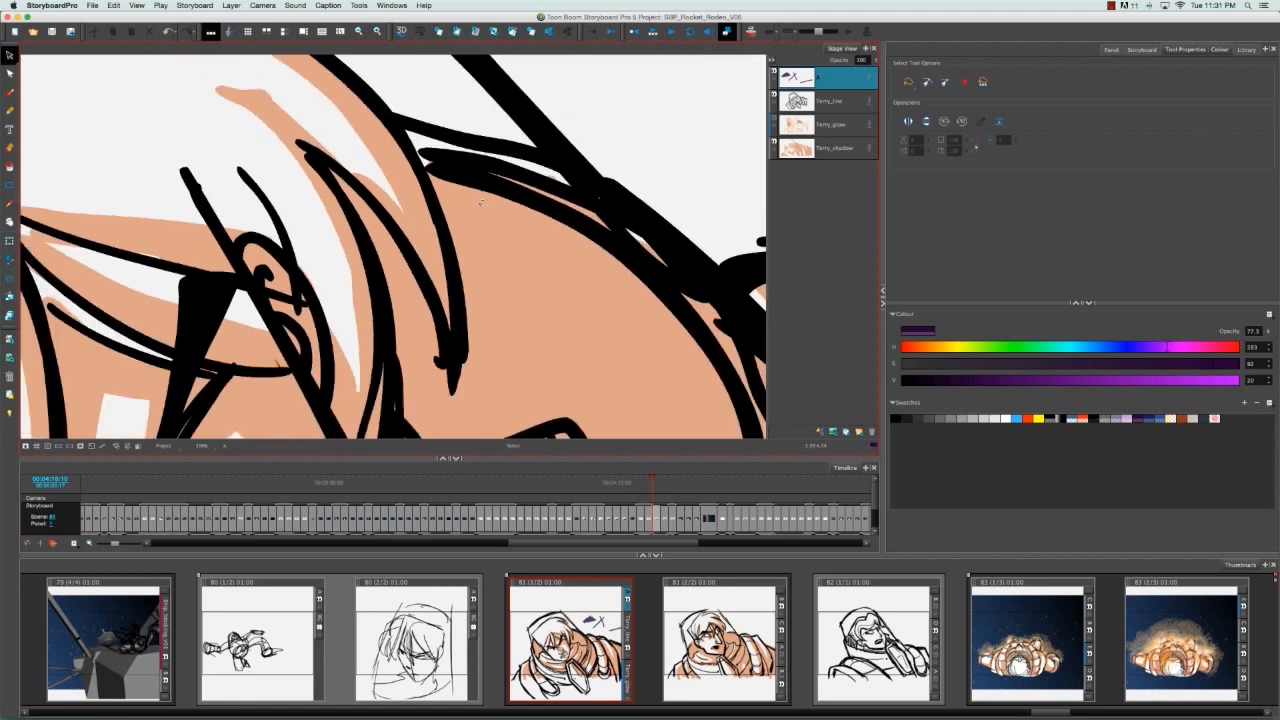
key(shift+m)
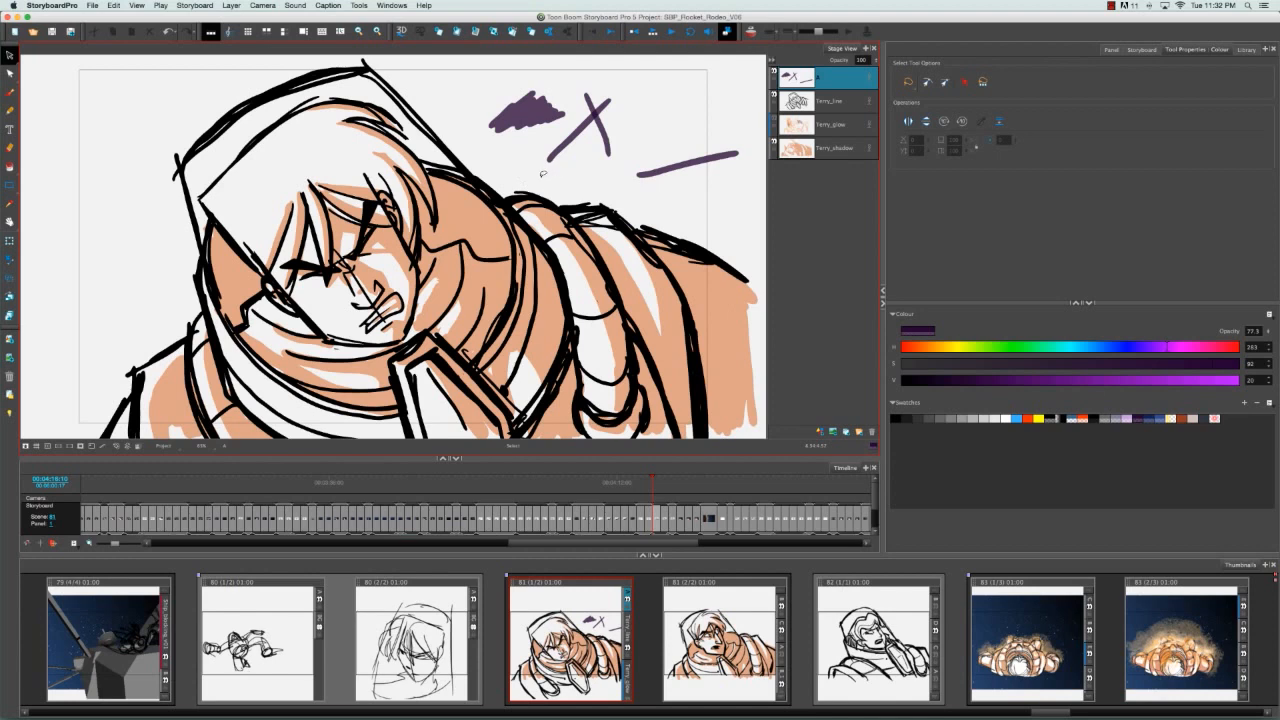
Draw a textured scribble and three crossing textured strokes using the Texture 4 brush at a maximum size of about 60.
click(9, 91)
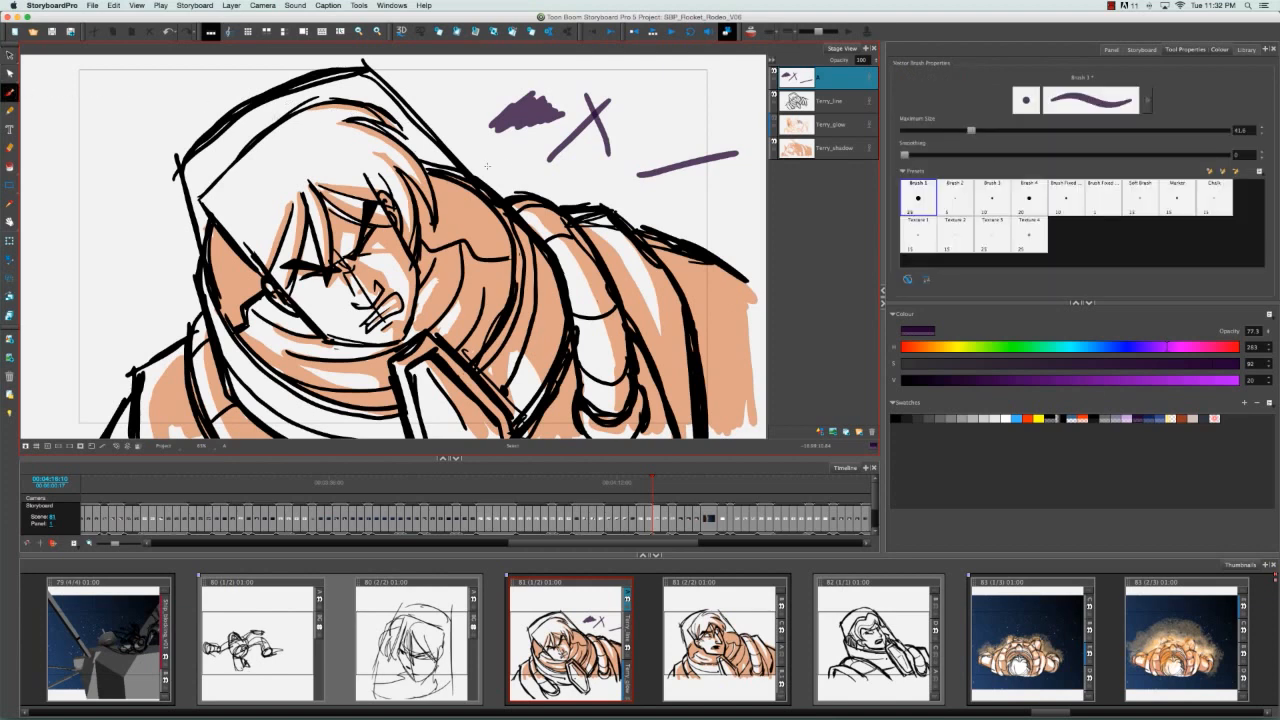
click(1029, 234)
drag(943, 130, 1001, 130)
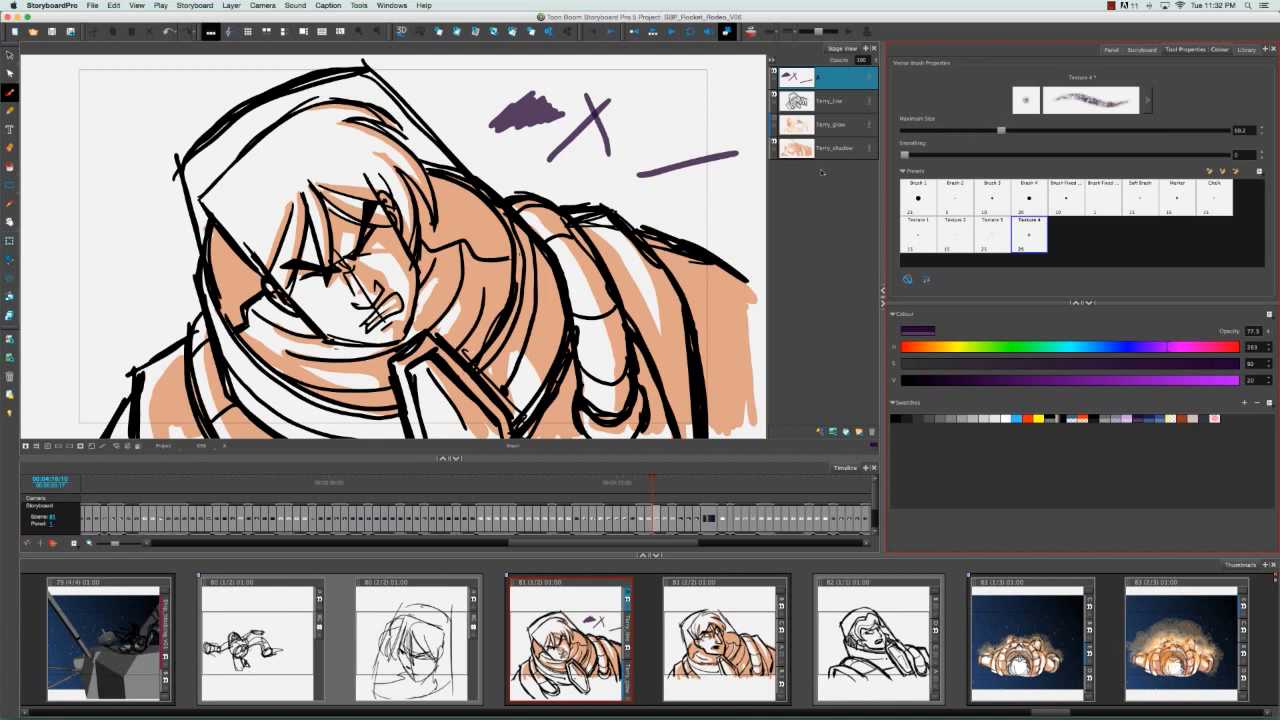
mouse_move(641, 188)
mouse_down()
mouse_move(674, 188)
mouse_move(655, 200)
mouse_move(682, 186)
mouse_move(697, 202)
mouse_up()
mouse_move(641, 116)
mouse_down()
mouse_move(706, 86)
mouse_move(628, 138)
mouse_up()
drag(650, 84, 690, 132)
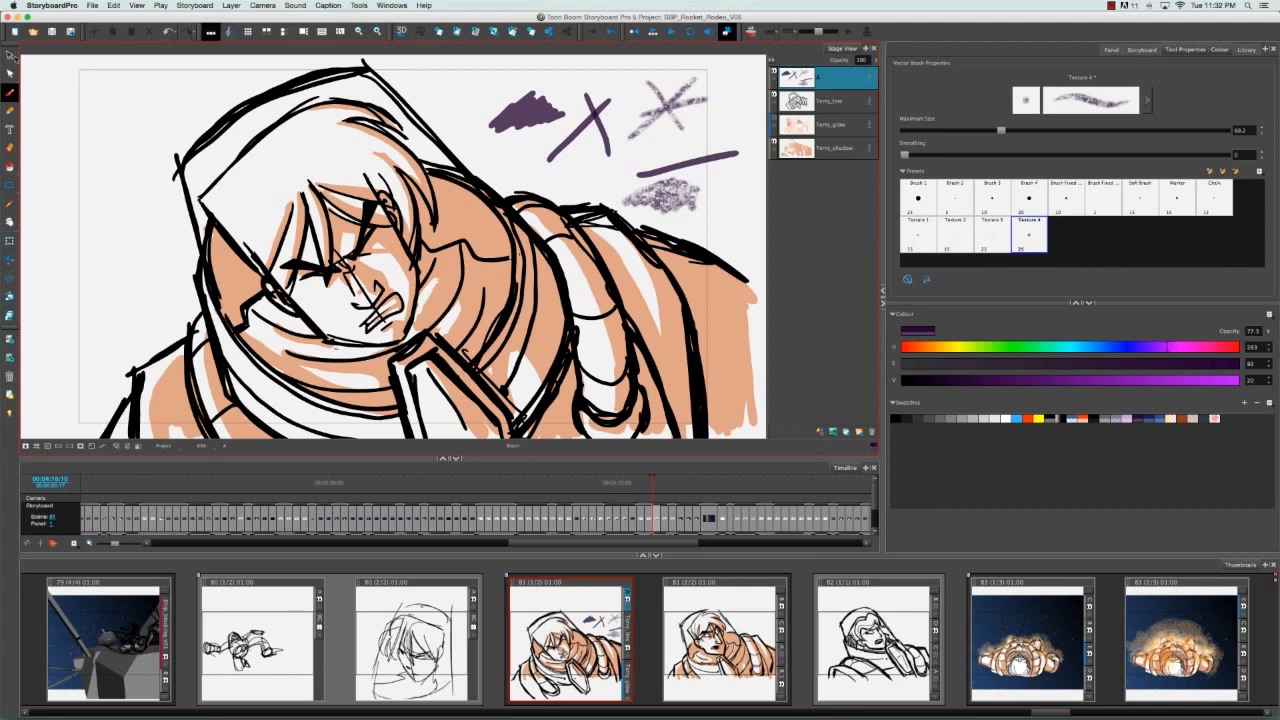
Select the textured and solid scribbles in turn, and move the crossing textured strokes apart from one another.
click(10, 54)
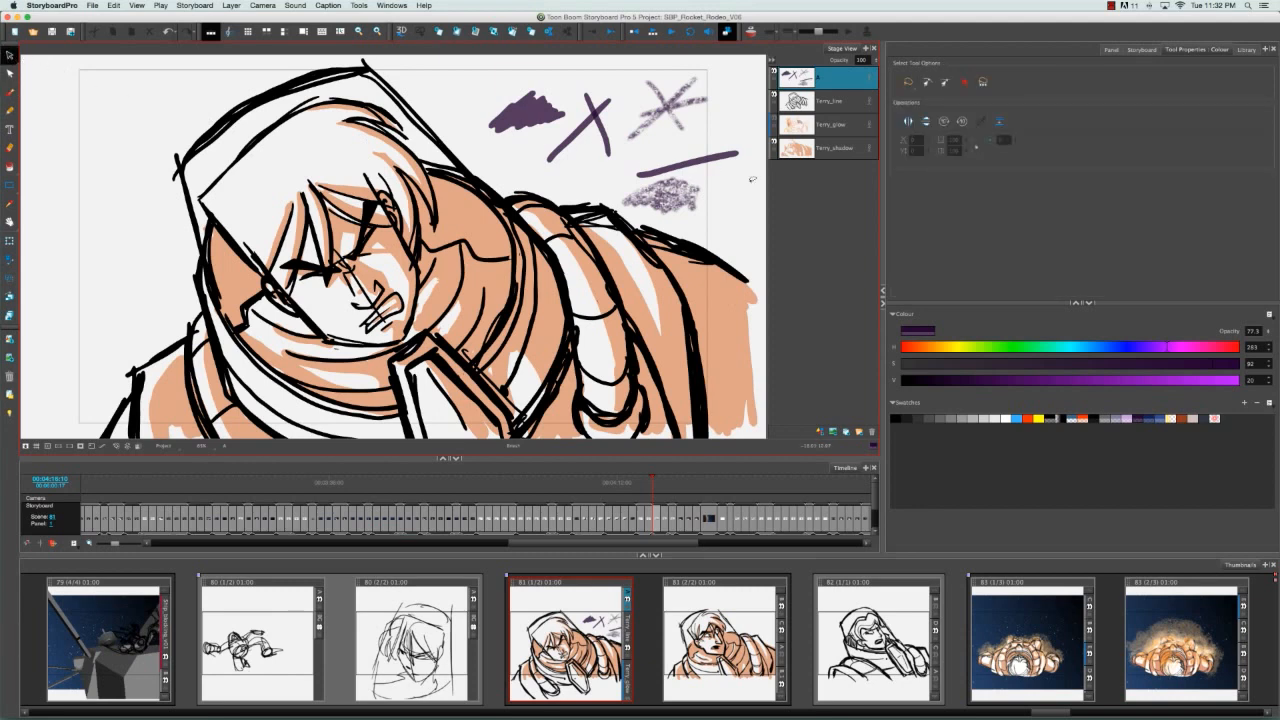
click(670, 197)
click(522, 115)
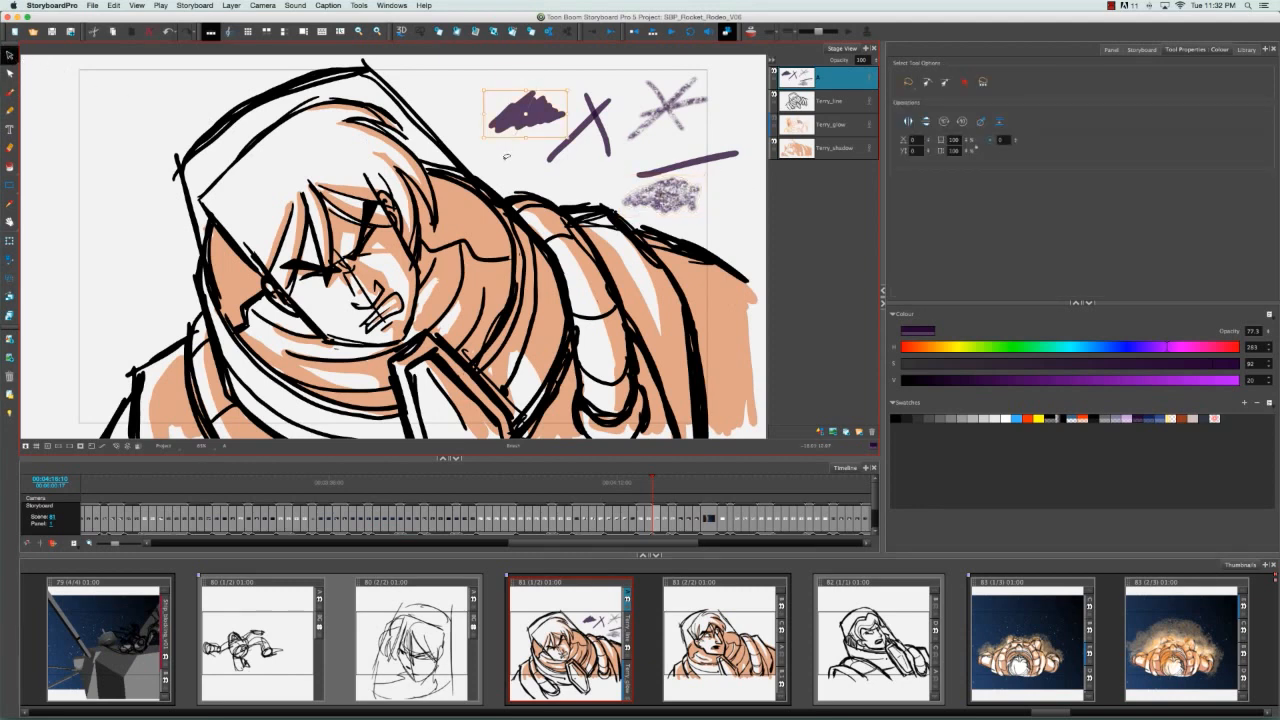
click(698, 196)
click(713, 126)
click(680, 120)
mouse_move(680, 126)
mouse_down()
mouse_move(630, 160)
mouse_move(680, 96)
mouse_move(724, 100)
mouse_up()
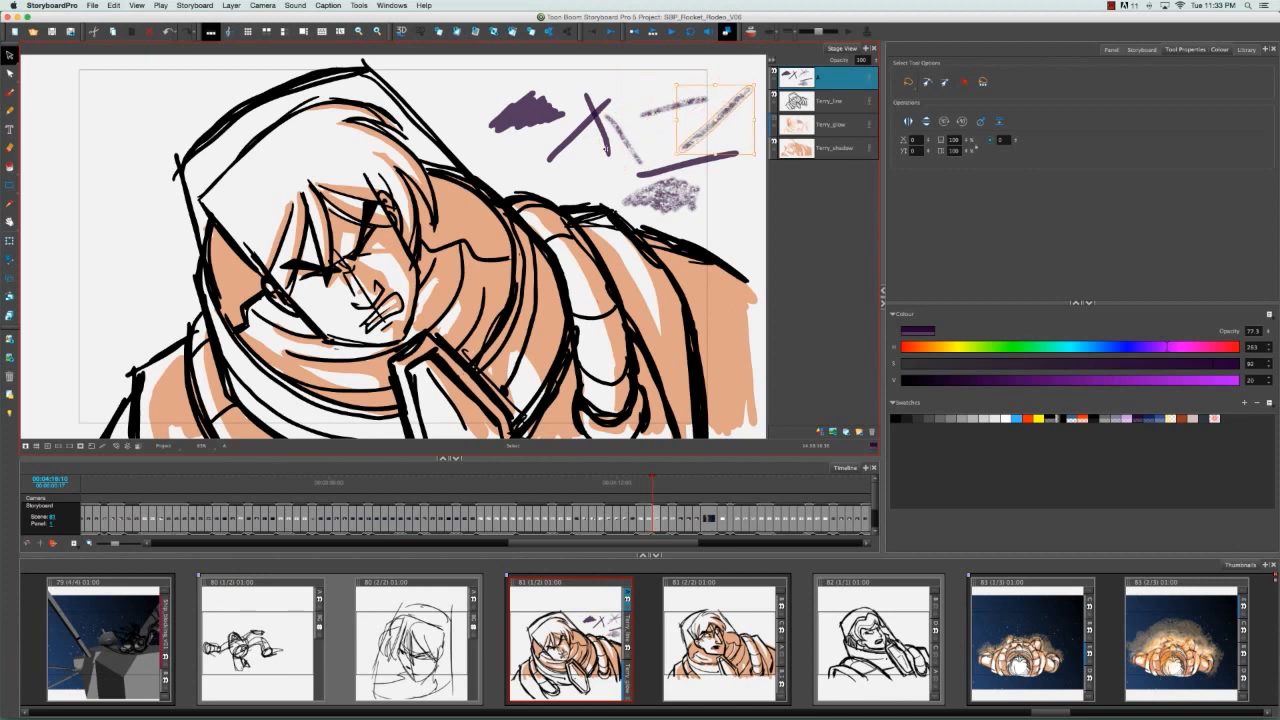
click(728, 199)
Draw a thick curved stroke below the solid scribble using Pencil 1 at a maximum size of about 70.
key(alt+x)
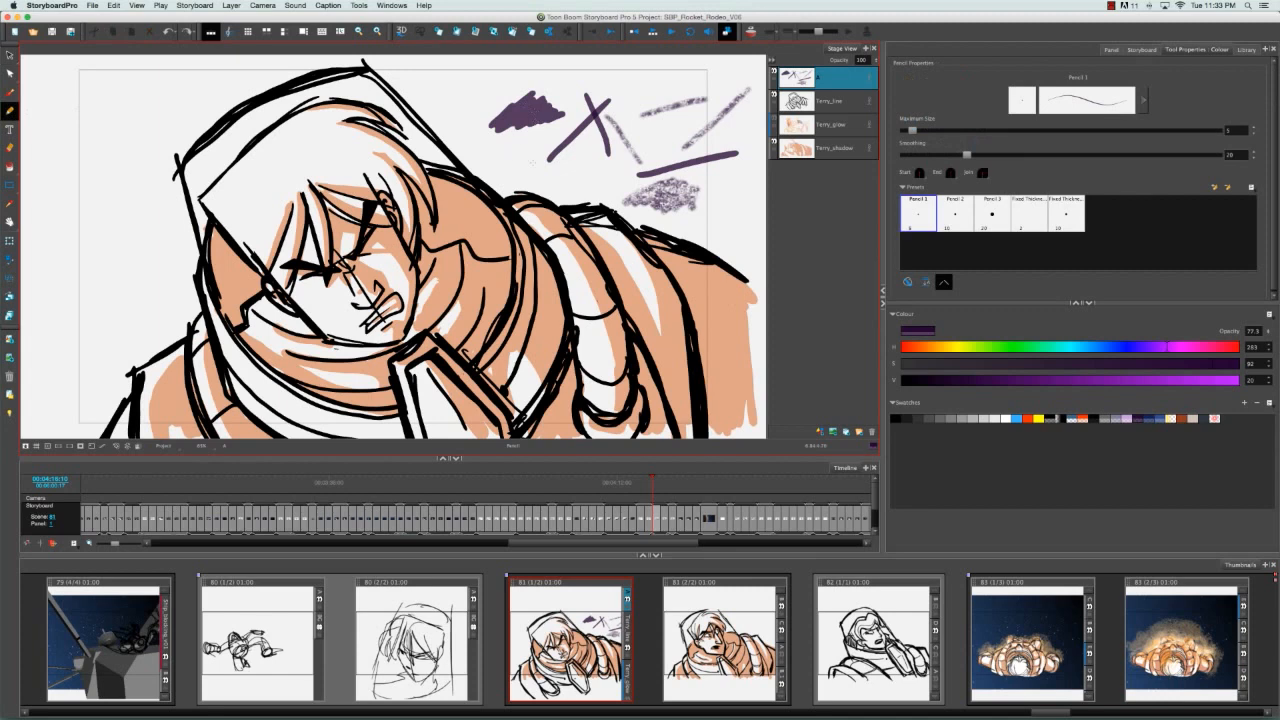
drag(913, 130, 1018, 130)
drag(462, 150, 614, 166)
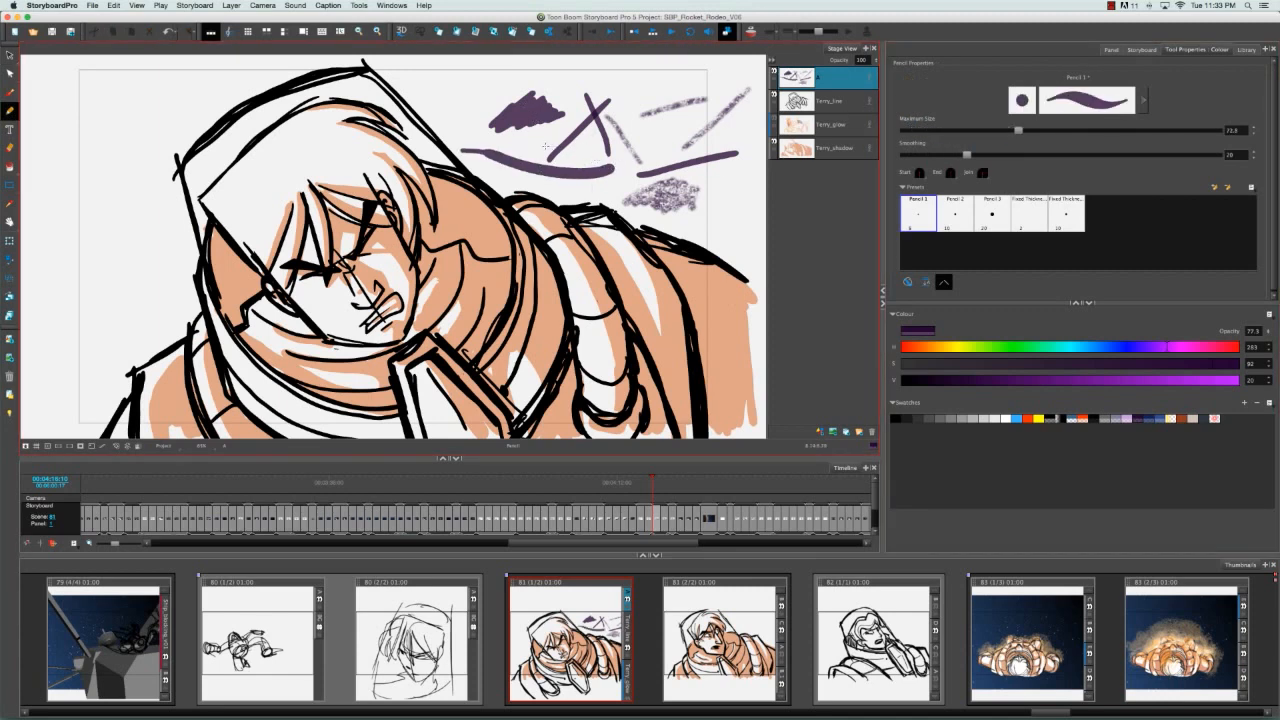
Using the Contour Editor, select a textured stroke's contour and pull the X's diagonal solid stroke outward into a triangular shape.
key(alt+q)
click(670, 110)
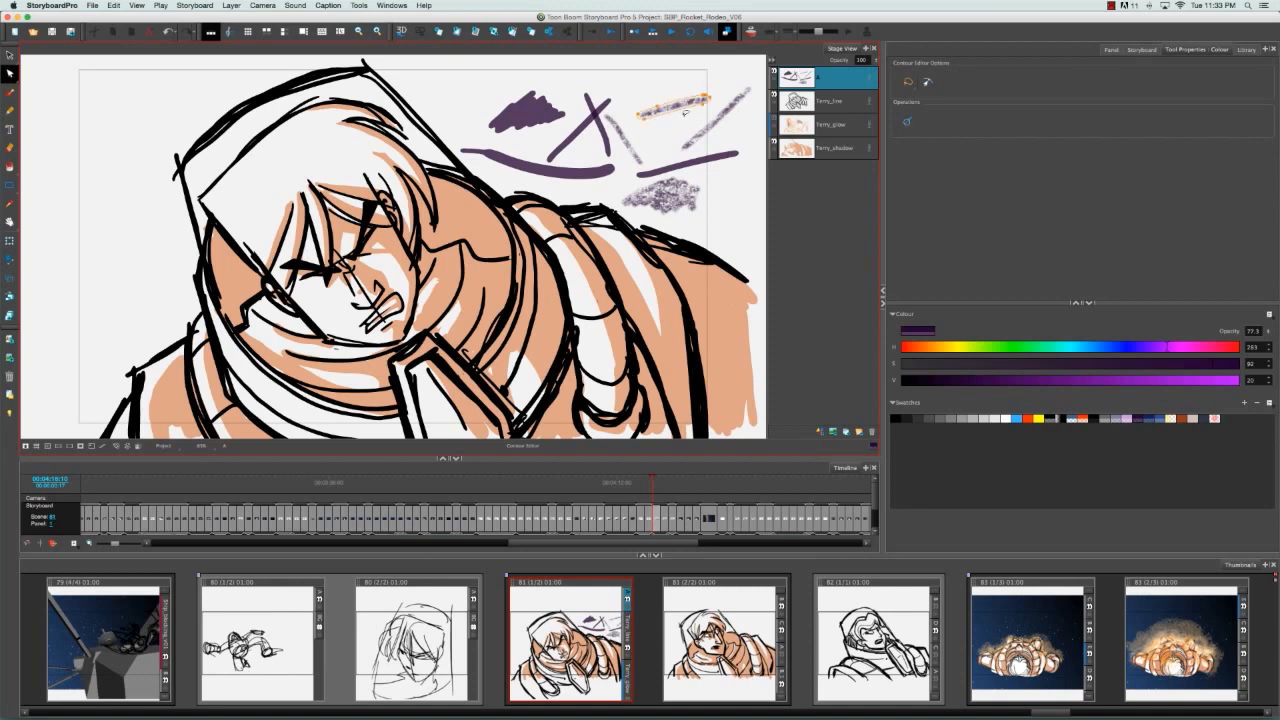
drag(646, 120, 646, 147)
click(572, 142)
click(563, 143)
drag(563, 143, 522, 138)
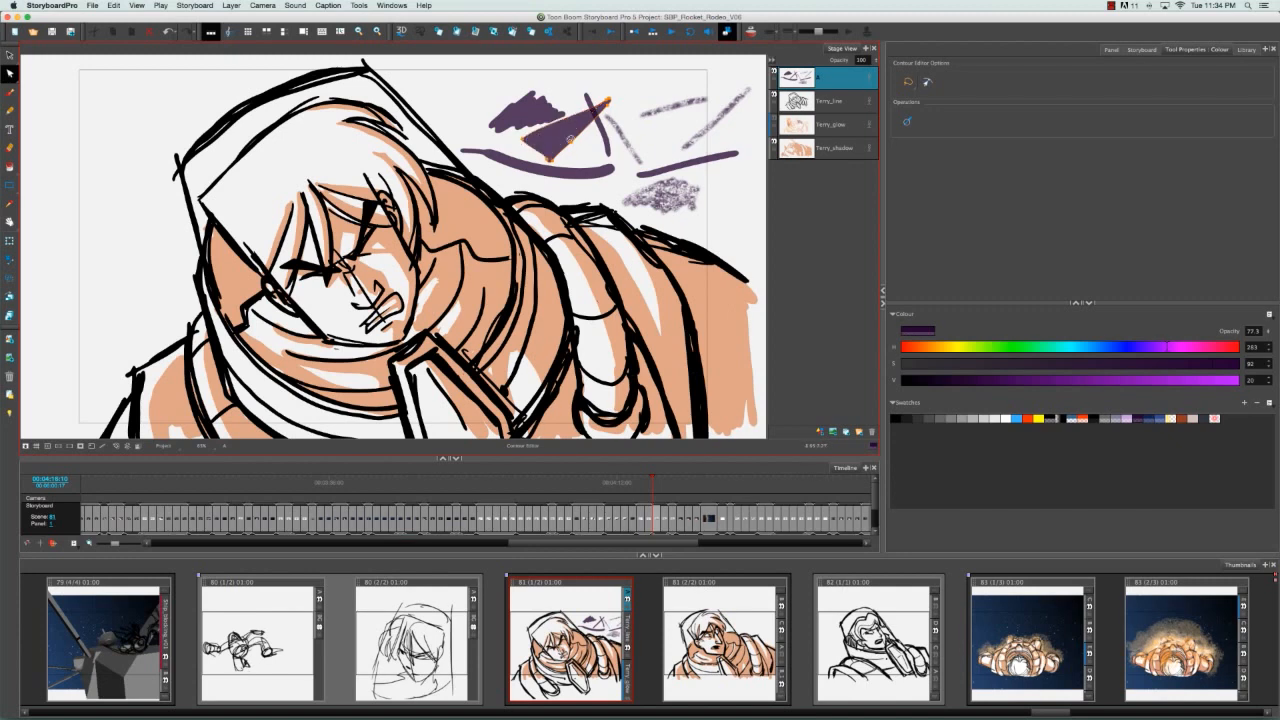
Using the Contour Editor, pull the triangular solid shape's lower edge outward and bend the thick pencil curve's right end into a zigzag.
drag(573, 144, 589, 155)
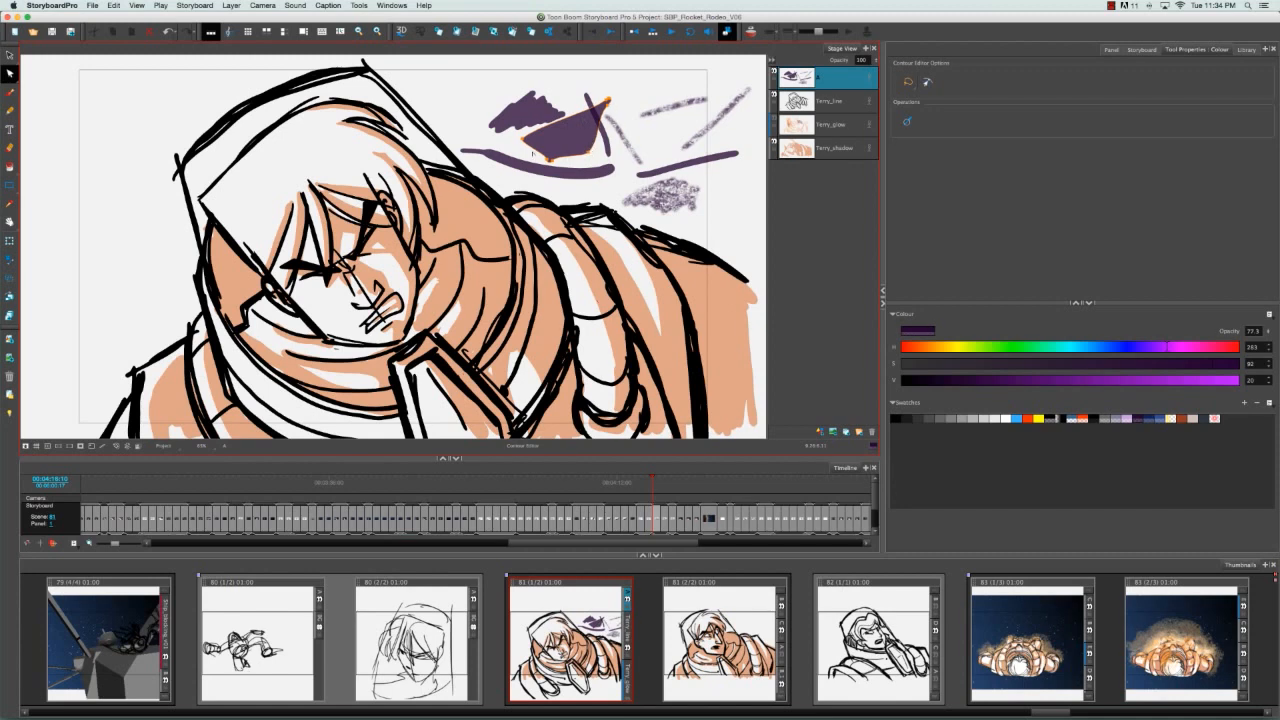
click(537, 170)
mouse_move(506, 160)
mouse_down()
mouse_move(523, 180)
mouse_move(581, 157)
mouse_move(598, 190)
mouse_move(634, 162)
mouse_up()
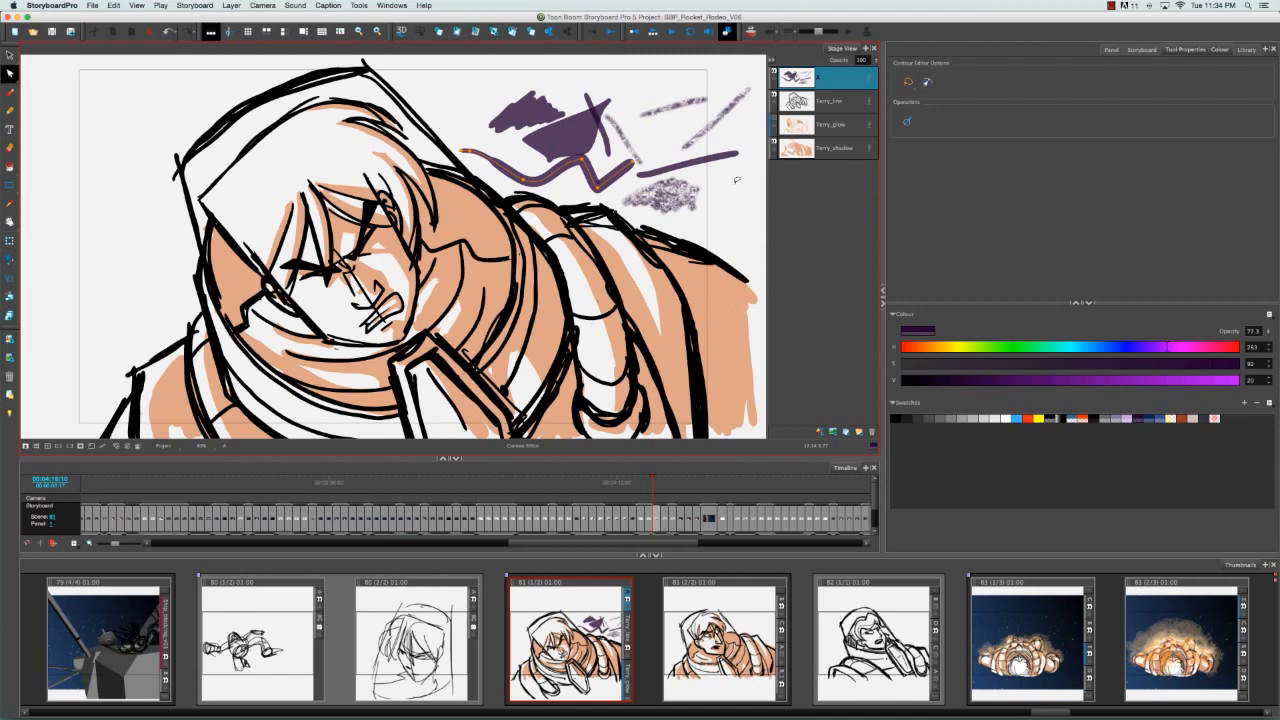
Using the Perspective tool, distort the straight solid stroke at the far right by stretching its left end down and outward.
drag(10, 73, 100, 85)
mouse_move(667, 86)
mouse_down()
mouse_move(657, 142)
mouse_move(749, 145)
mouse_up()
mouse_move(638, 148)
mouse_down()
mouse_move(616, 153)
mouse_move(765, 177)
mouse_up()
click(700, 176)
drag(636, 175, 600, 191)
click(706, 207)
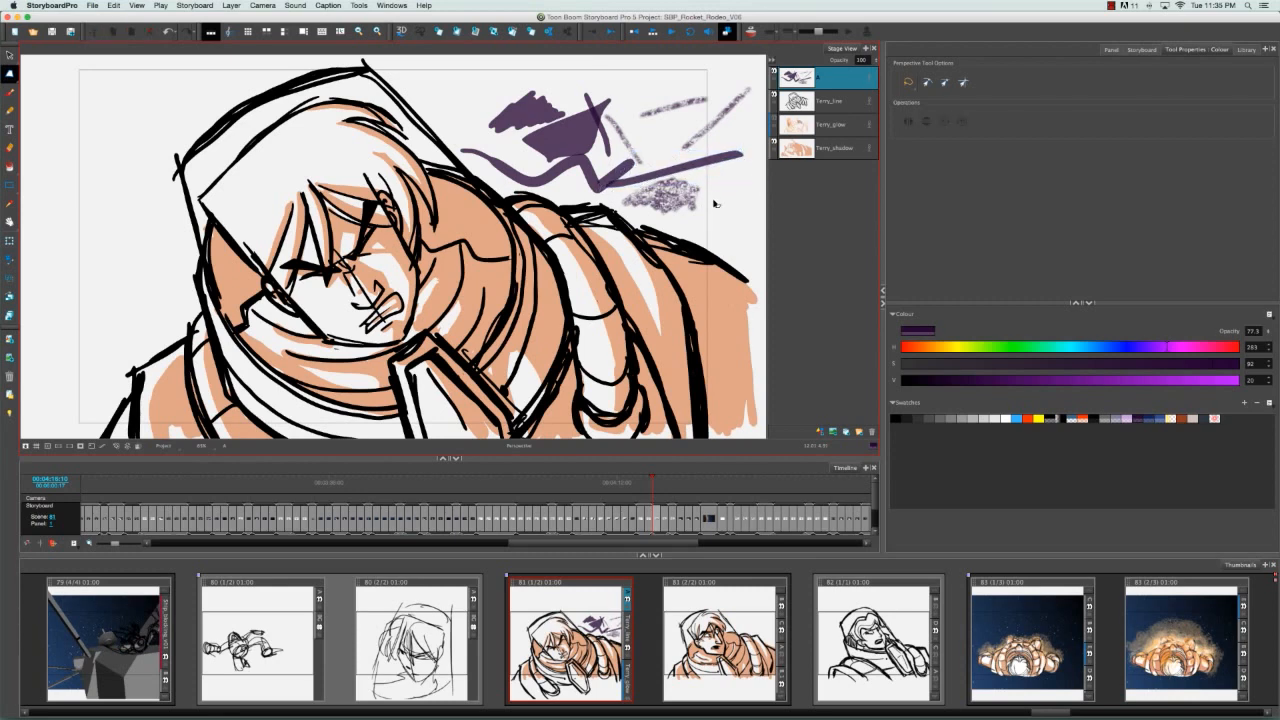
Select all the test strokes on the top layer and delete them.
click(10, 56)
mouse_move(684, 80)
mouse_down()
mouse_move(497, 108)
mouse_move(676, 190)
mouse_move(719, 102)
mouse_move(677, 107)
mouse_up()
key(Delete)
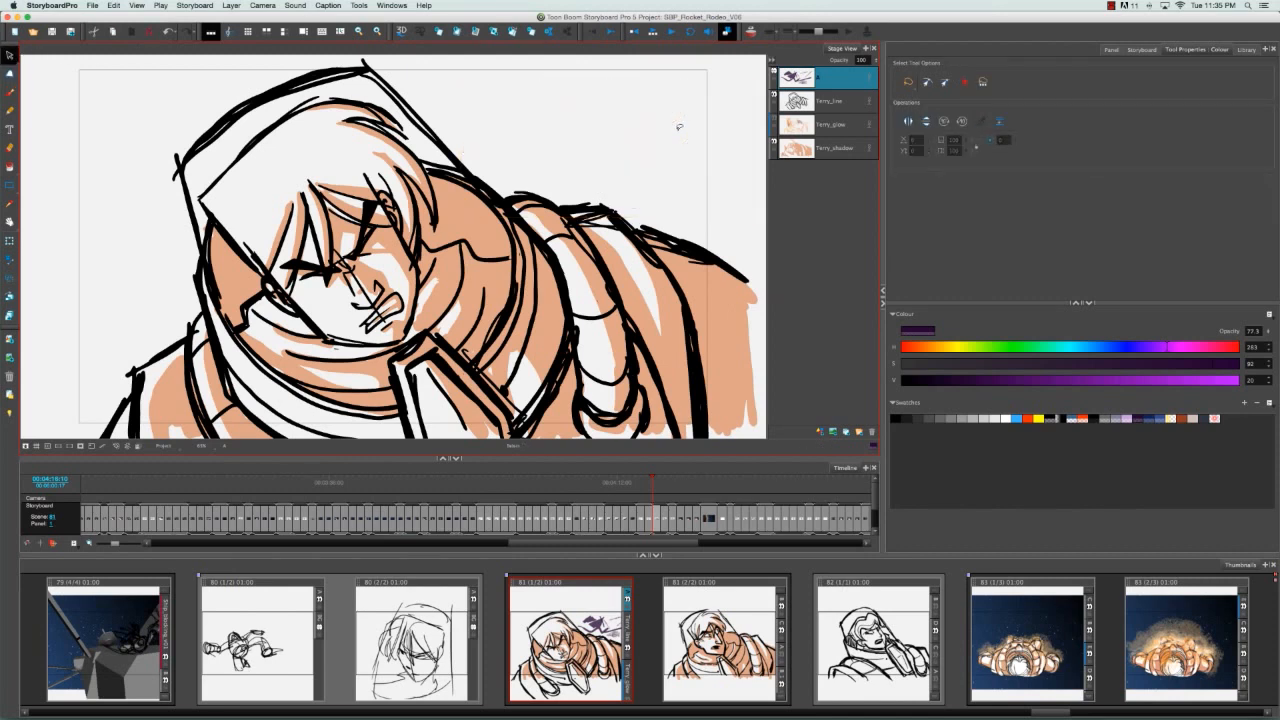
Draw a nearly horizontal purple stroke with the Texture 4 brush and cross it with a diagonal stroke in the translucent red-orange swatch.
click(10, 93)
drag(524, 130, 660, 120)
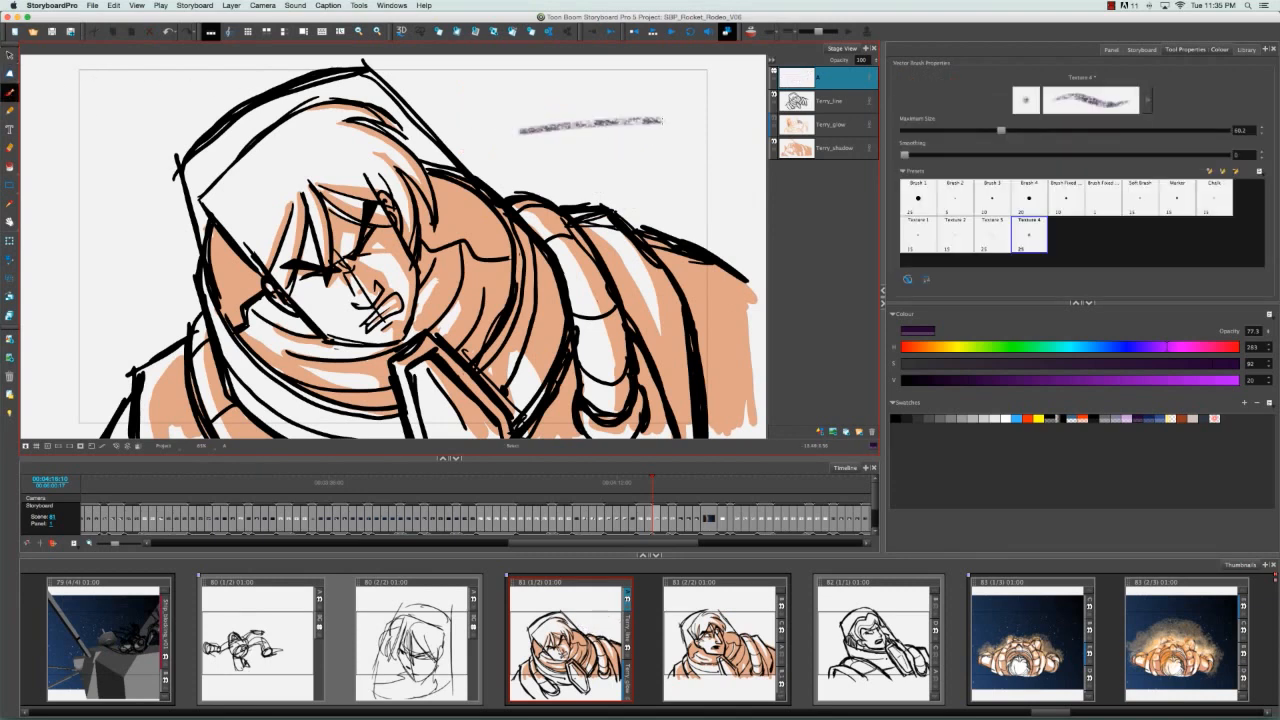
click(1082, 418)
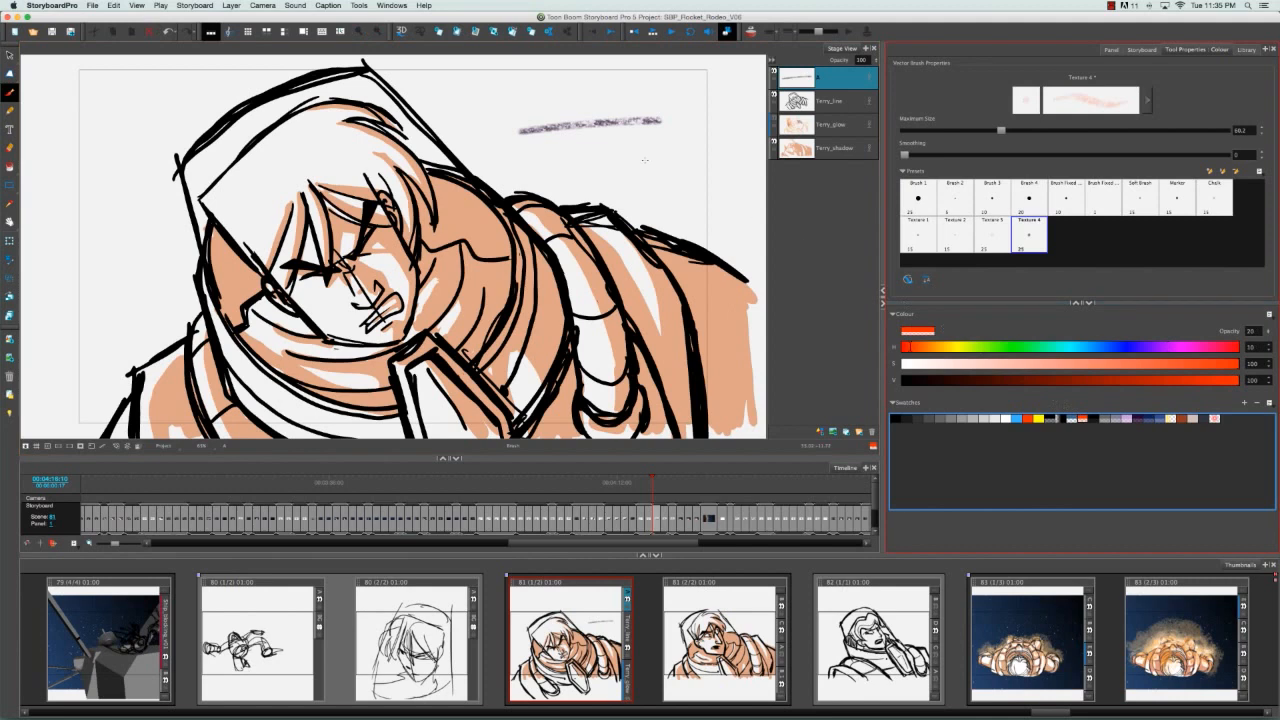
drag(545, 160, 648, 90)
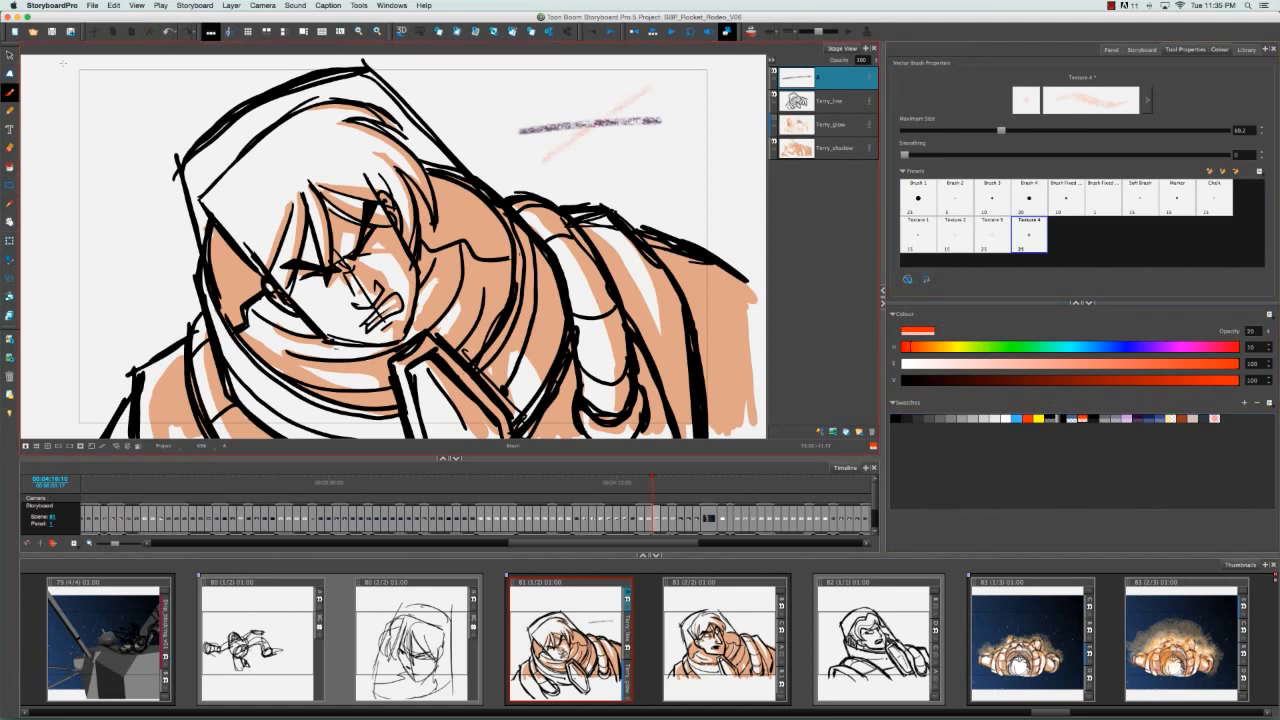
Select both the purple and red-orange crossing strokes and flatten them.
key(alt+s)
key(super+a)
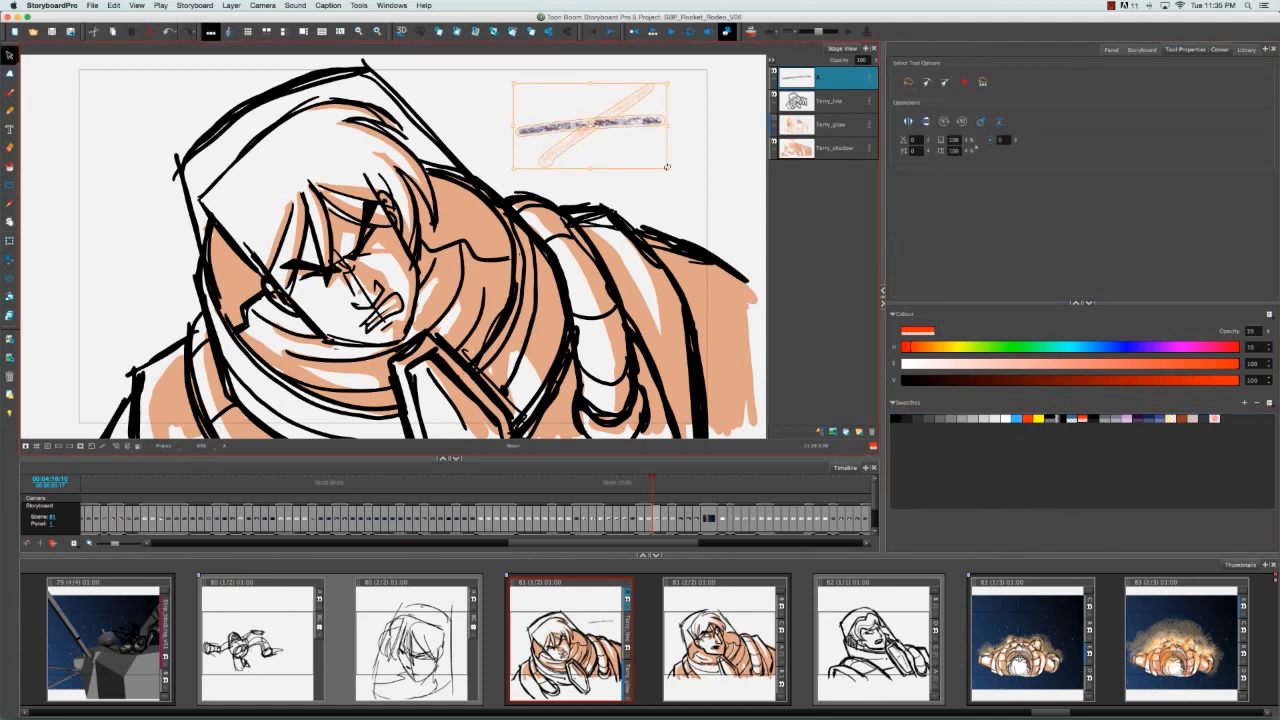
click(909, 122)
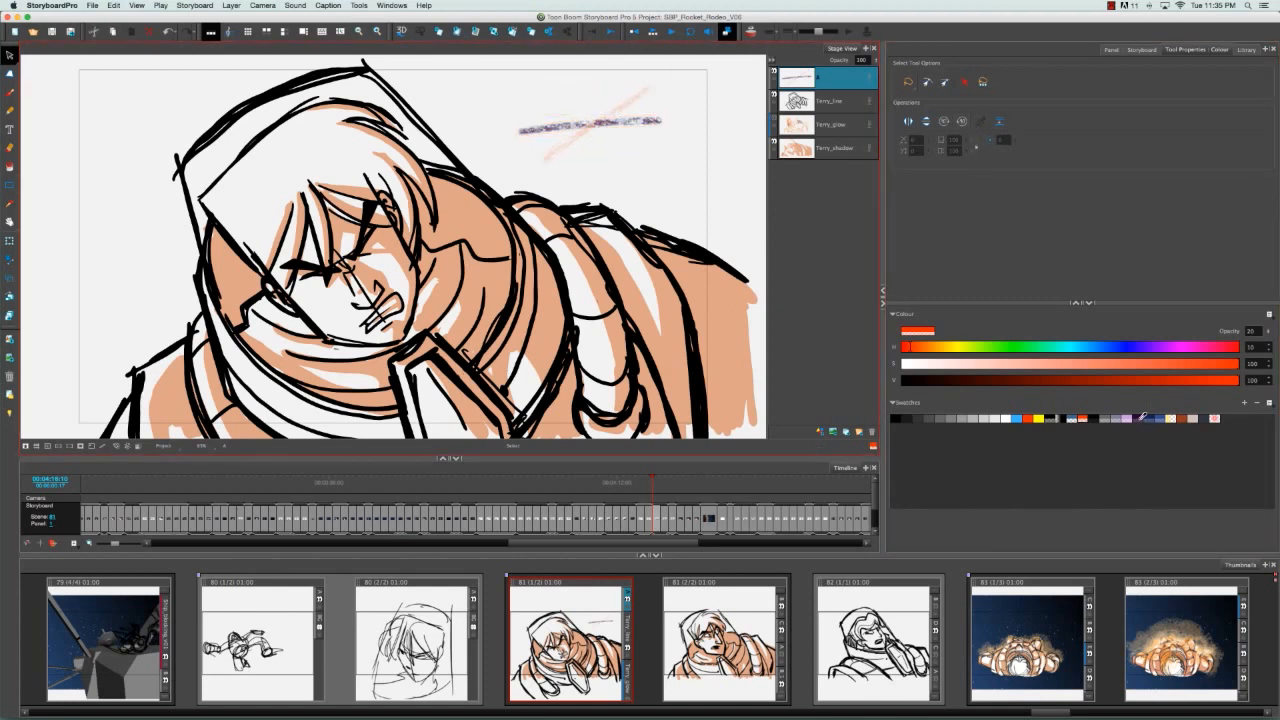
Draw two crossing textured strokes in the purple swatch below the two-coloured pair.
click(1141, 418)
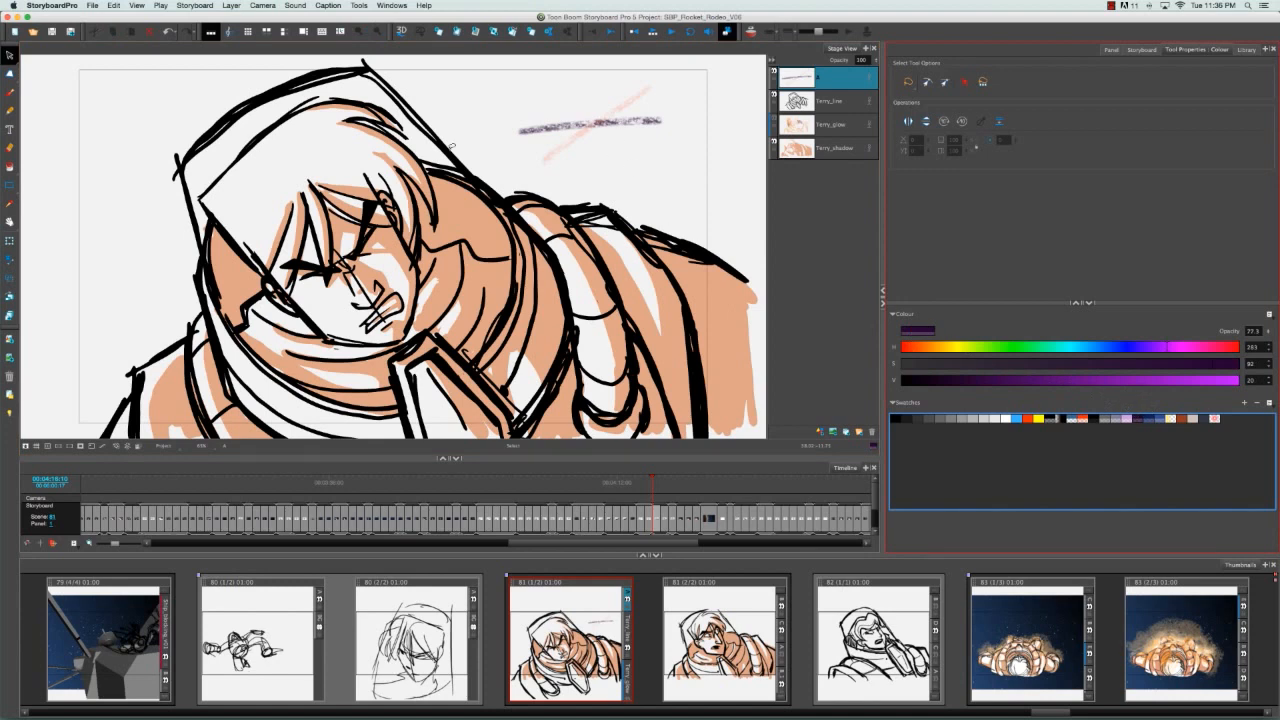
click(11, 92)
mouse_move(593, 178)
mouse_down()
mouse_move(736, 163)
mouse_move(614, 187)
mouse_up()
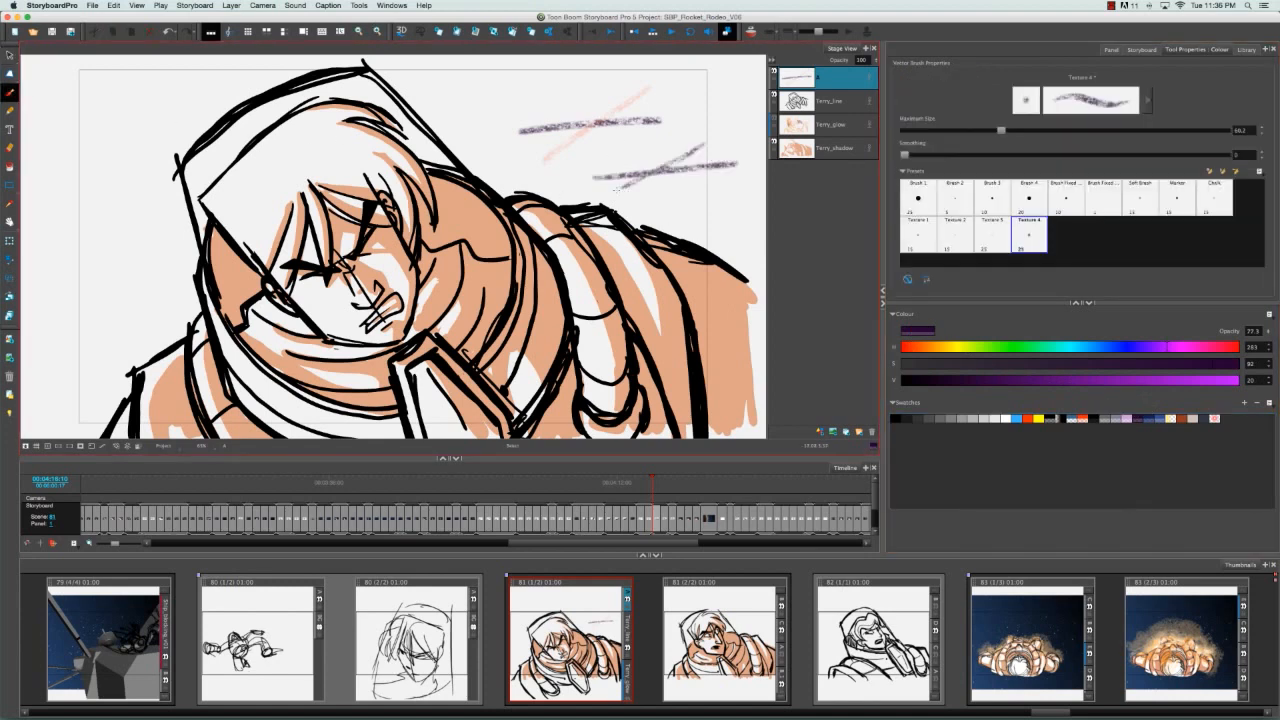
Flatten the two crossing purple strokes and select them as one object to check the merge.
click(9, 54)
click(679, 155)
click(999, 122)
click(673, 150)
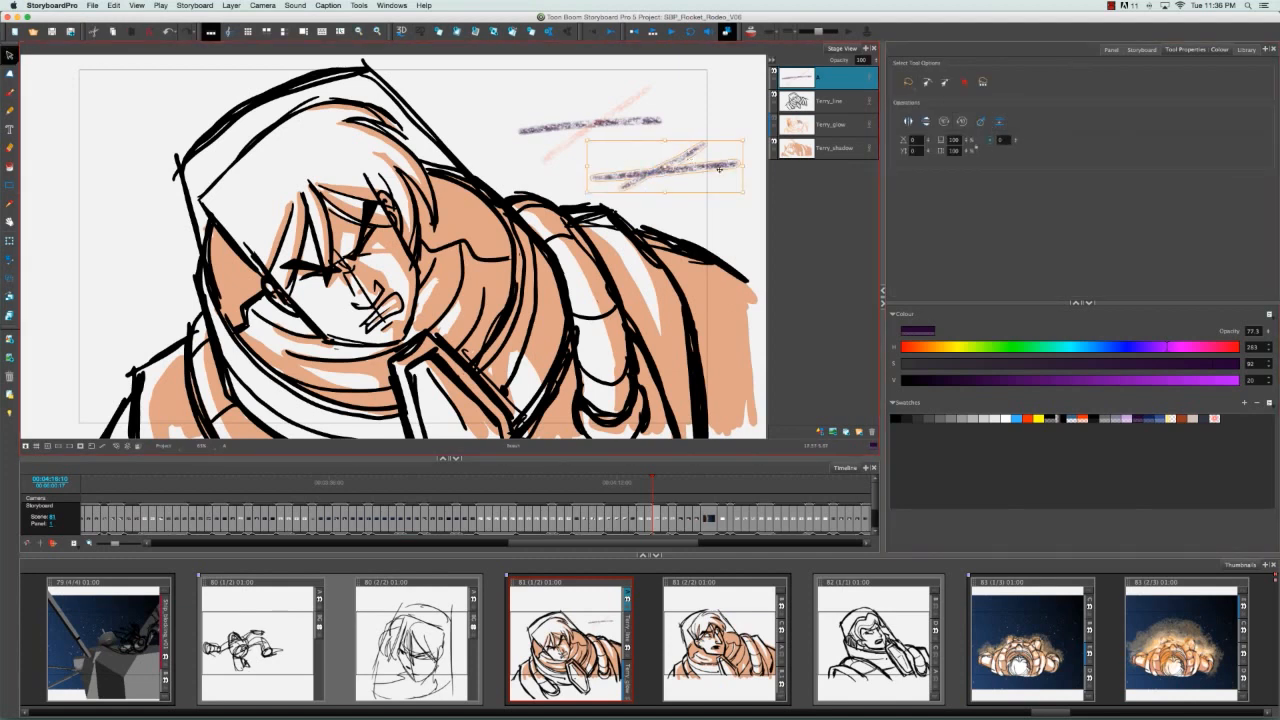
click(702, 206)
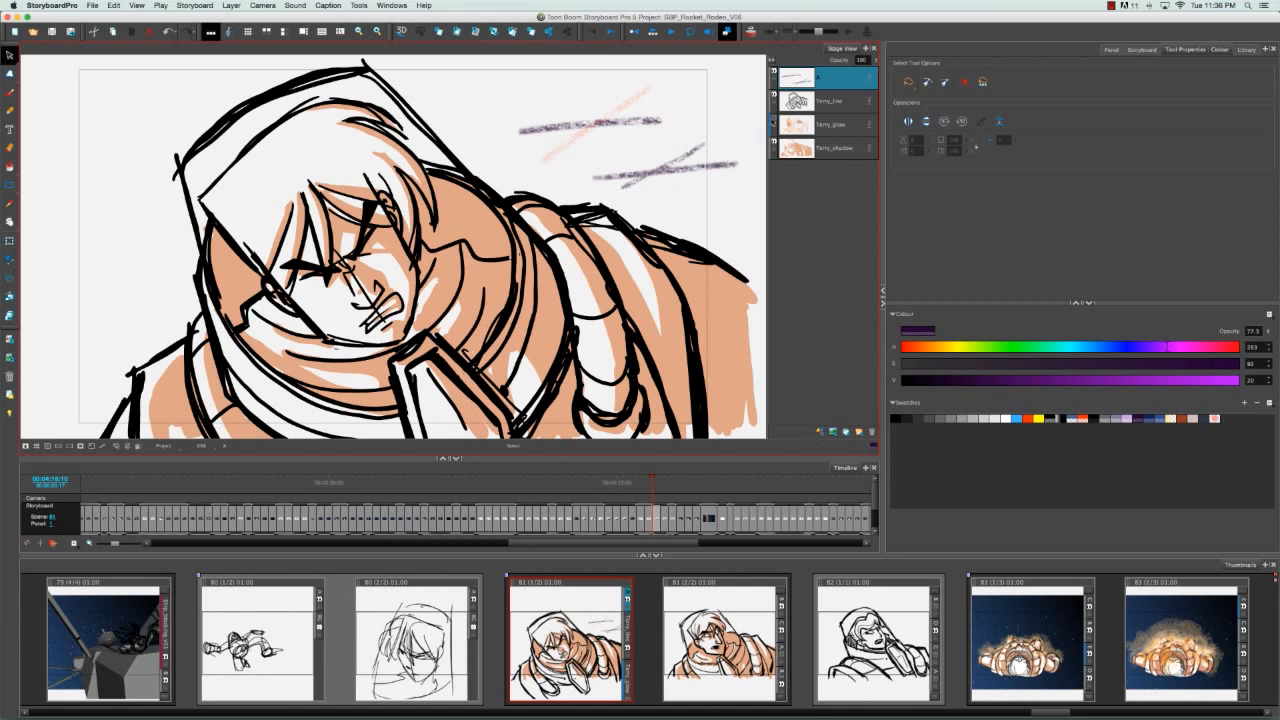
Show the Terry_glow layer's full artwork, make that layer current and select its artwork.
click(775, 118)
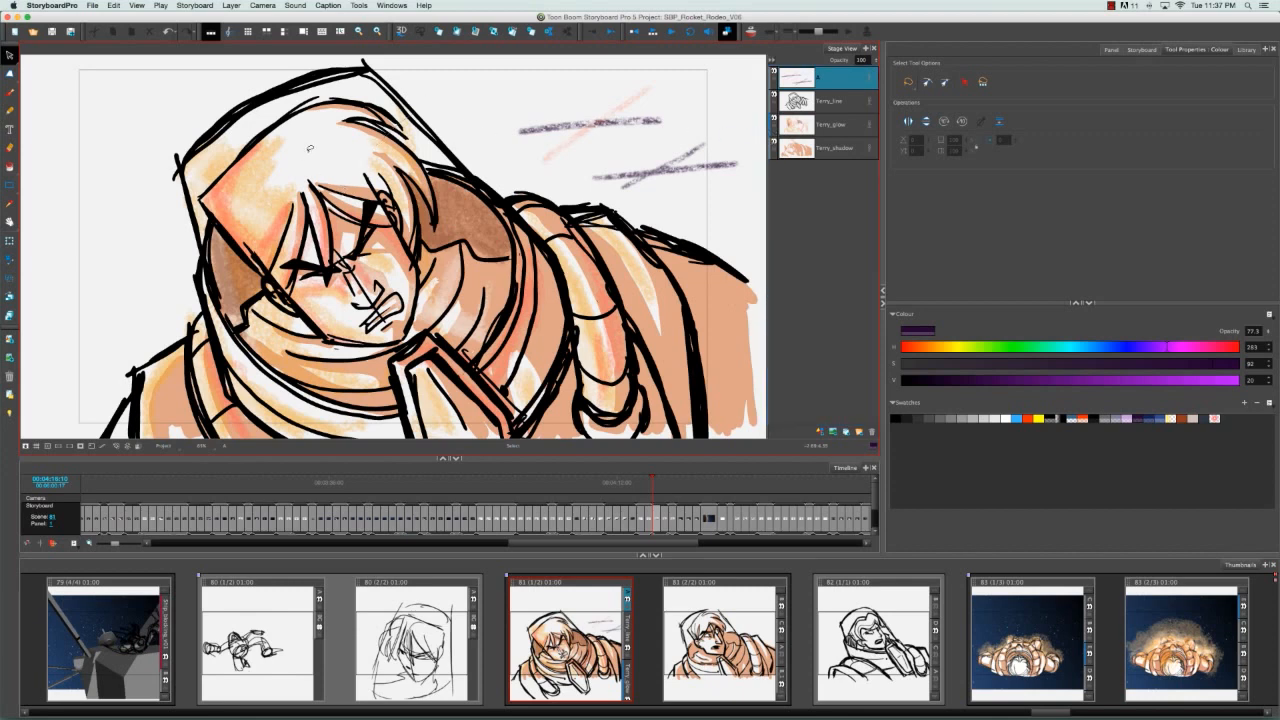
click(840, 124)
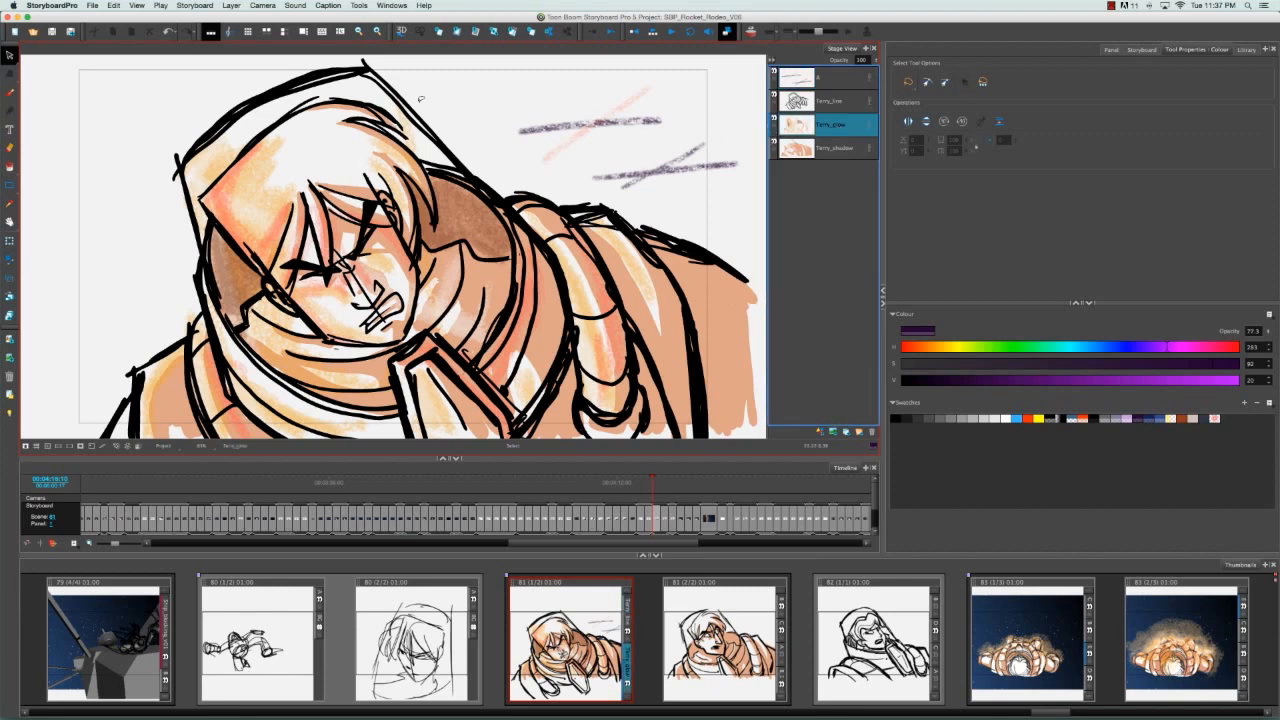
click(309, 158)
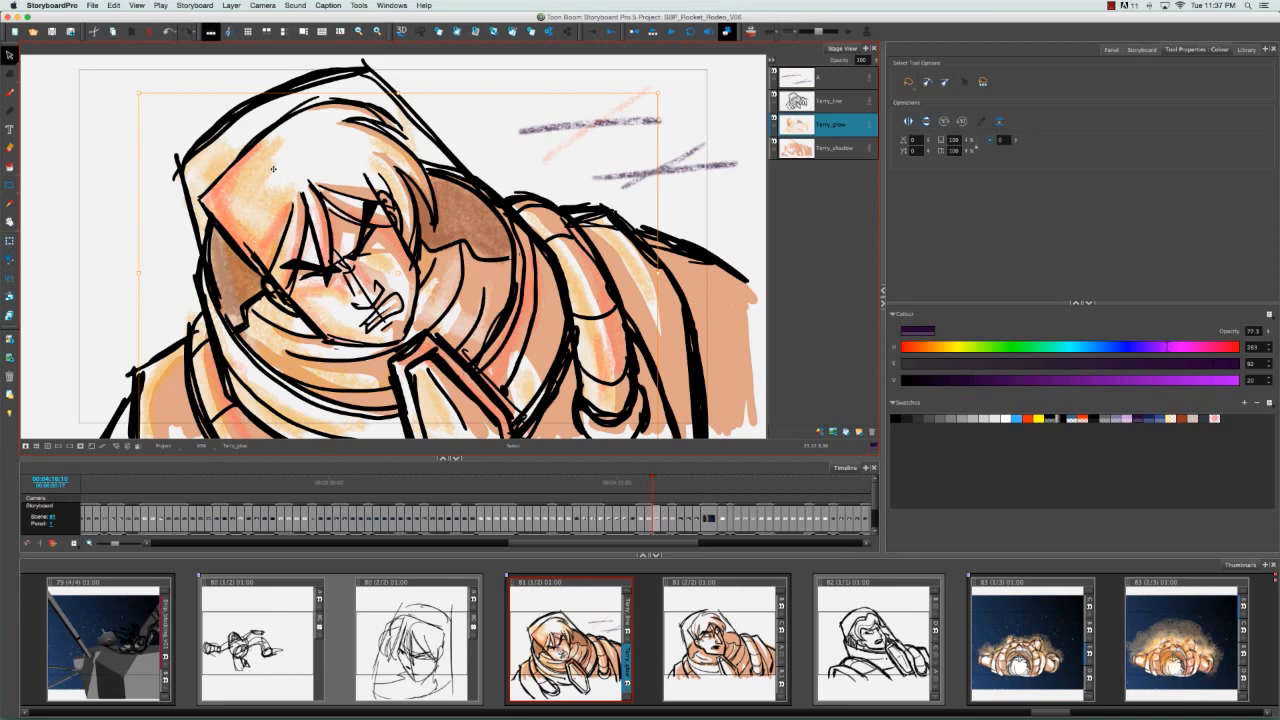
Move the Terry_glow artwork up and left away from the line art, return it to its original position and deselect it.
drag(271, 165, 223, 150)
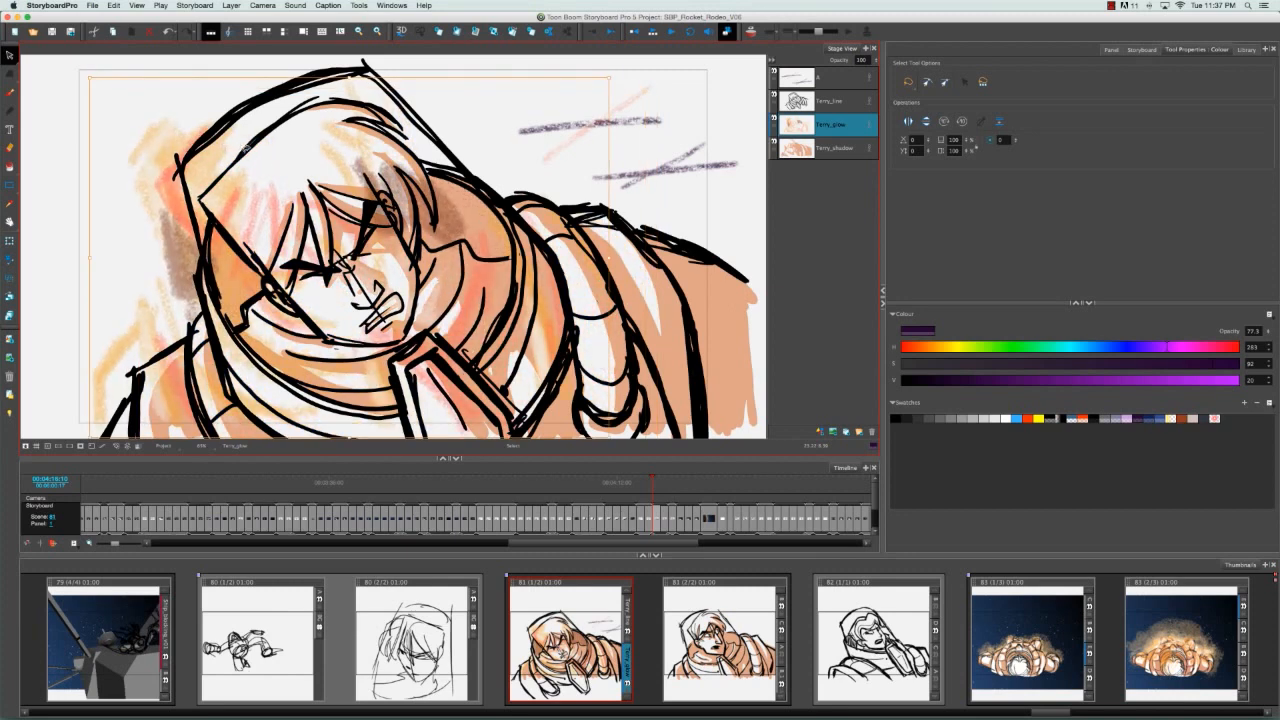
mouse_move(240, 186)
mouse_down()
mouse_move(348, 146)
mouse_move(251, 210)
mouse_up()
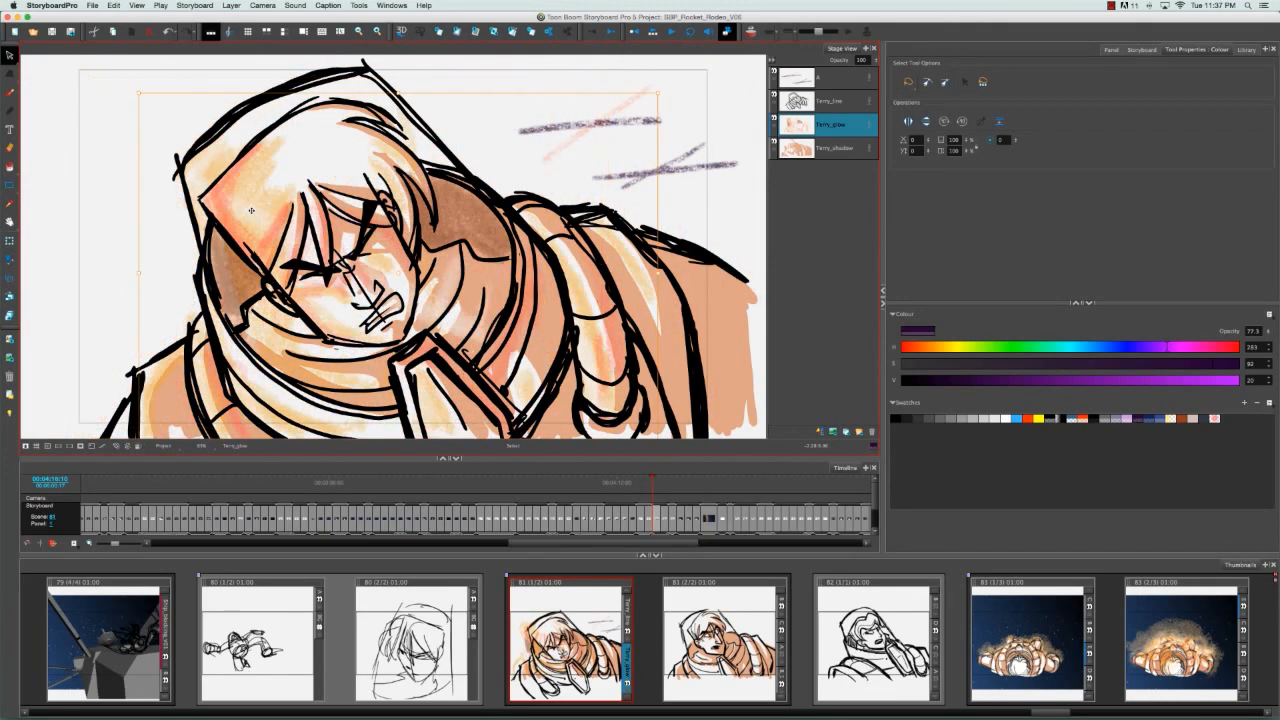
click(694, 120)
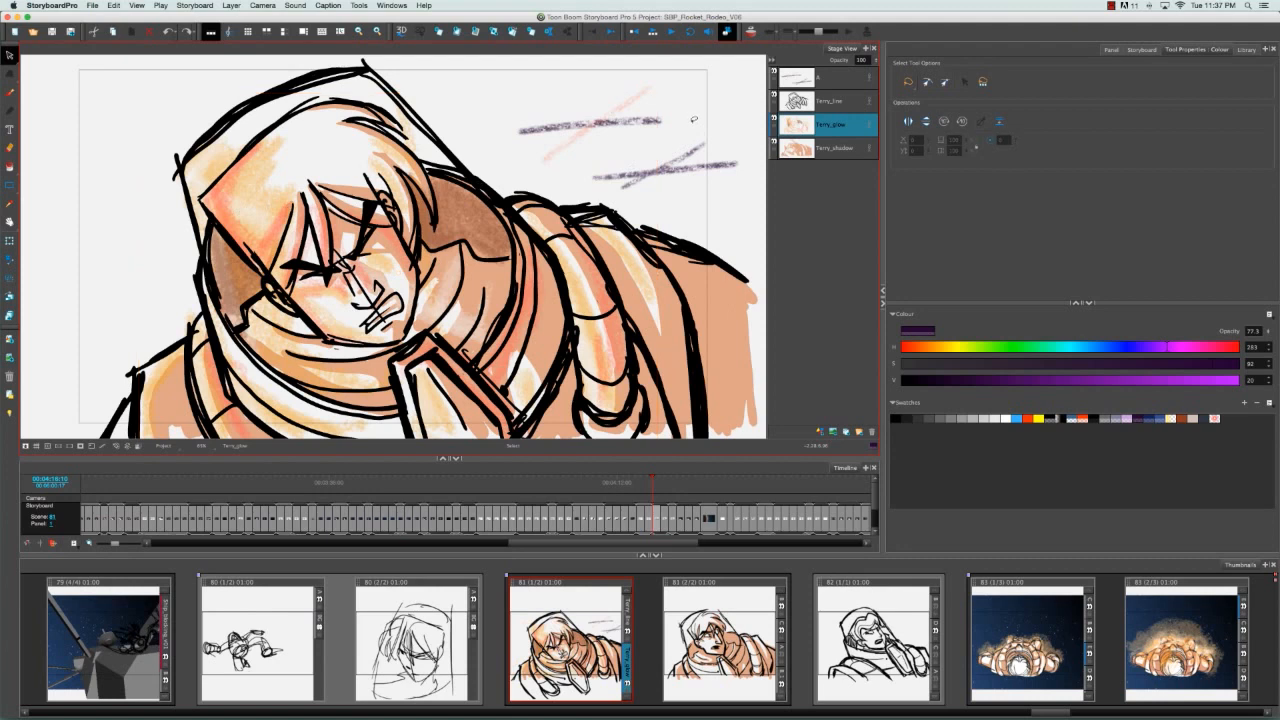